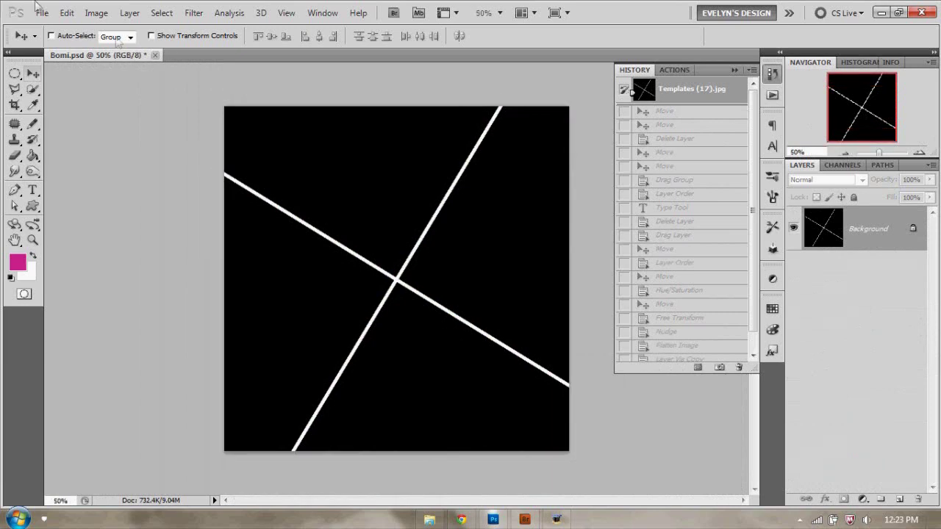
# Duplicate the Bomi.psd template image as Bomi copy, close the original document and collapse the History panel.
pyautogui.click(96, 13)
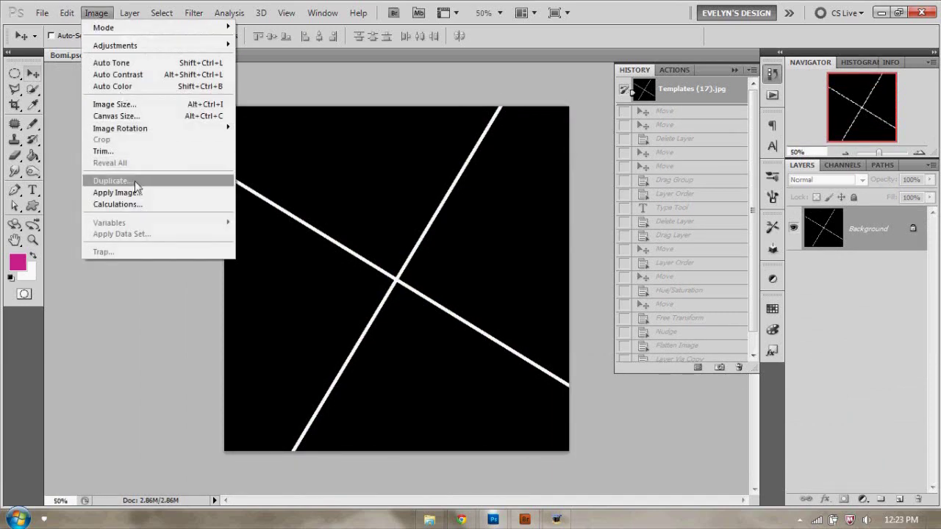
pyautogui.click(134, 181)
pyautogui.click(588, 172)
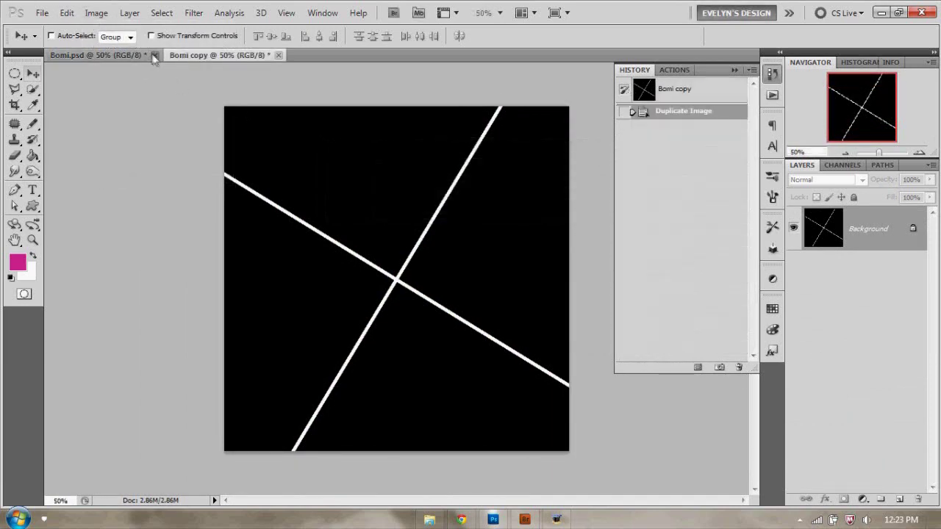
pyautogui.click(156, 55)
pyautogui.click(470, 214)
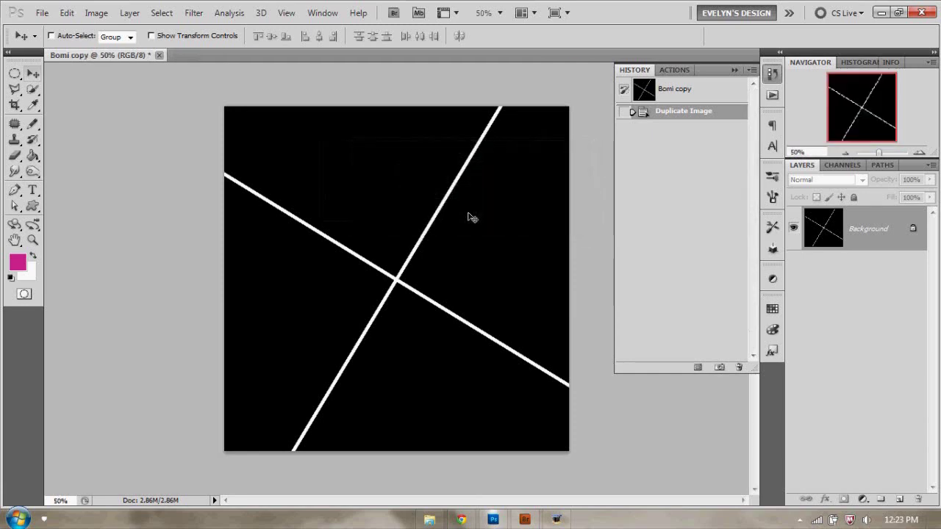
pyautogui.click(771, 73)
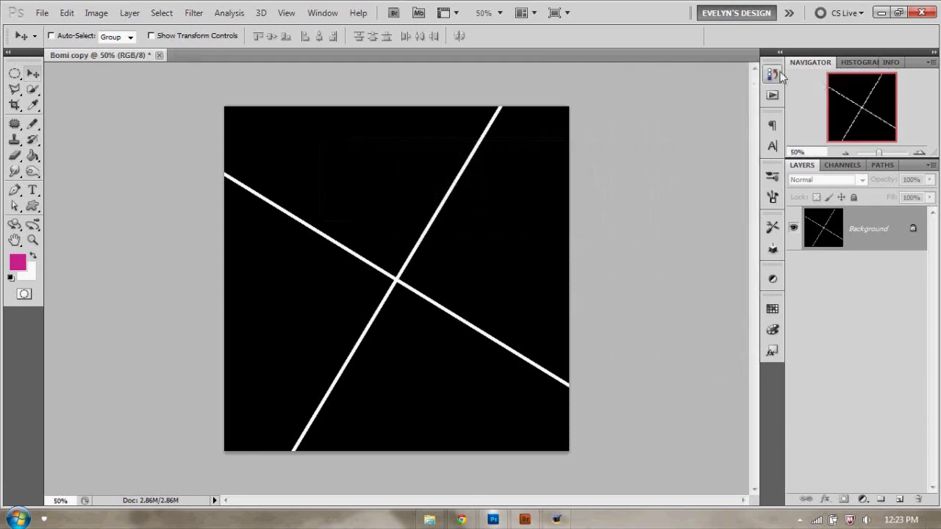
# Unlock the background layer and cut the black template sections onto separate layers using Magic Wand selections.
pyautogui.moveTo(896, 230); pyautogui.dragTo(919, 498)
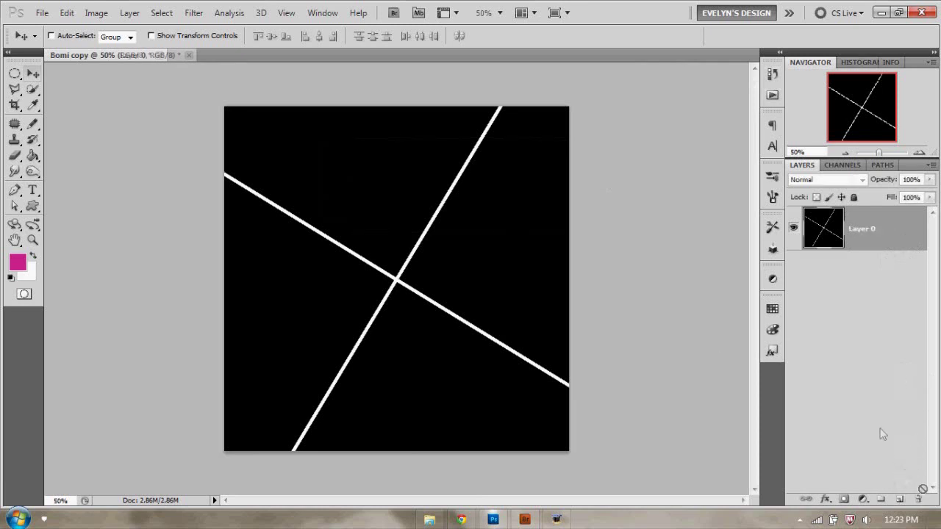
pyautogui.moveTo(32, 89)
pyautogui.mouseDown()
pyautogui.moveTo(59, 90)
pyautogui.moveTo(64, 110)
pyautogui.moveTo(68, 101)
pyautogui.mouseUp()
pyautogui.click(328, 159)
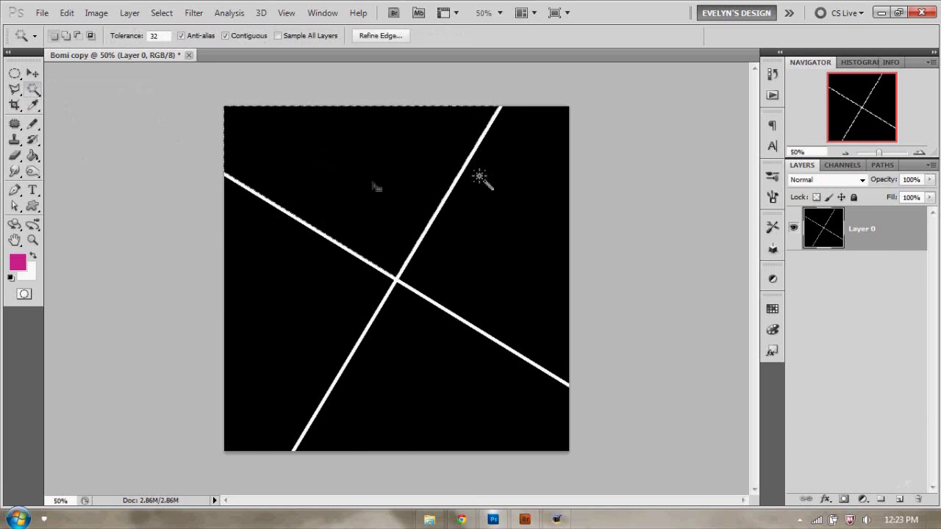
pyautogui.rightClick(444, 132)
pyautogui.click(483, 344)
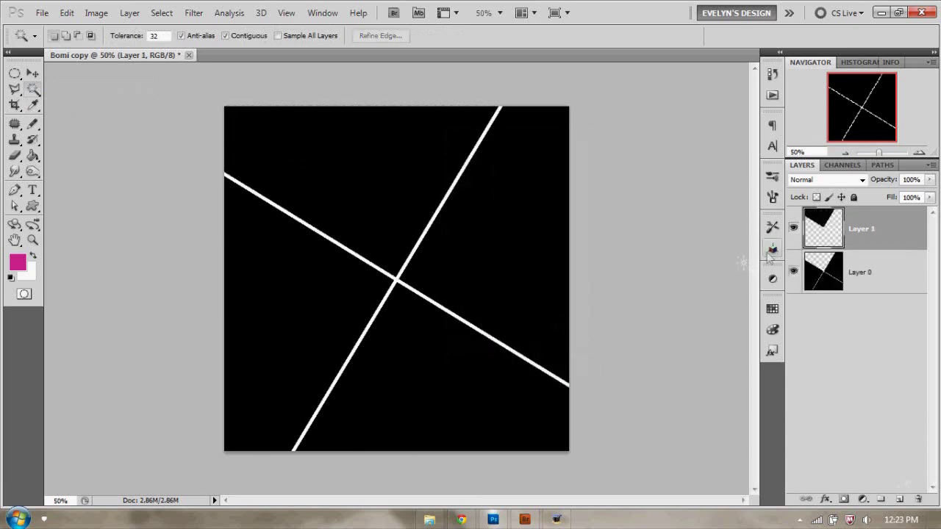
pyautogui.click(844, 285)
pyautogui.click(531, 248)
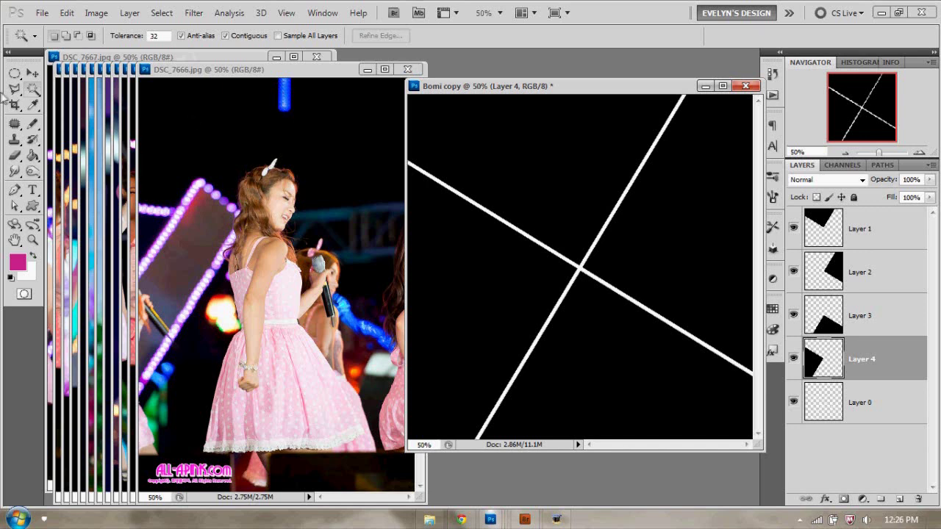
# Move the DSC_7666.jpg window aside and copy the DSC_7639.jpg photo into Bomi copy above Layer 4.
pyautogui.click(32, 75)
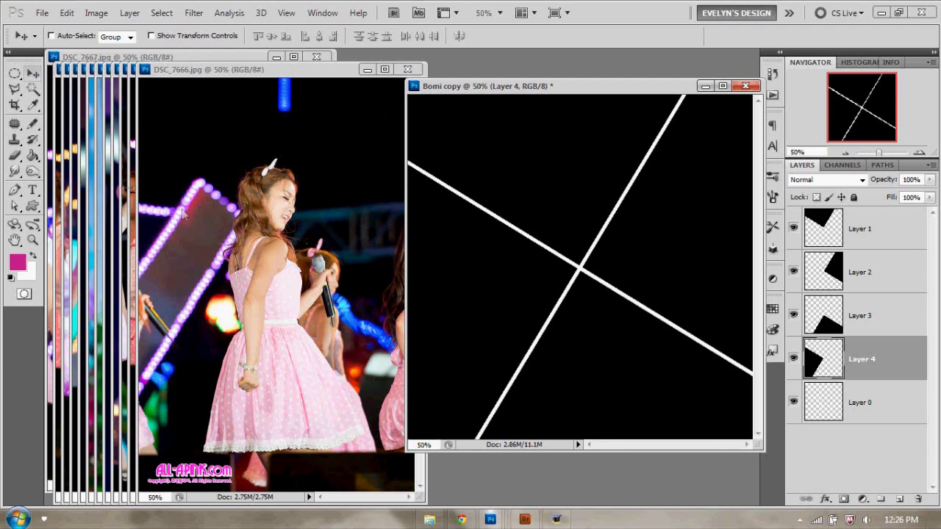
pyautogui.moveTo(319, 73); pyautogui.dragTo(316, 242)
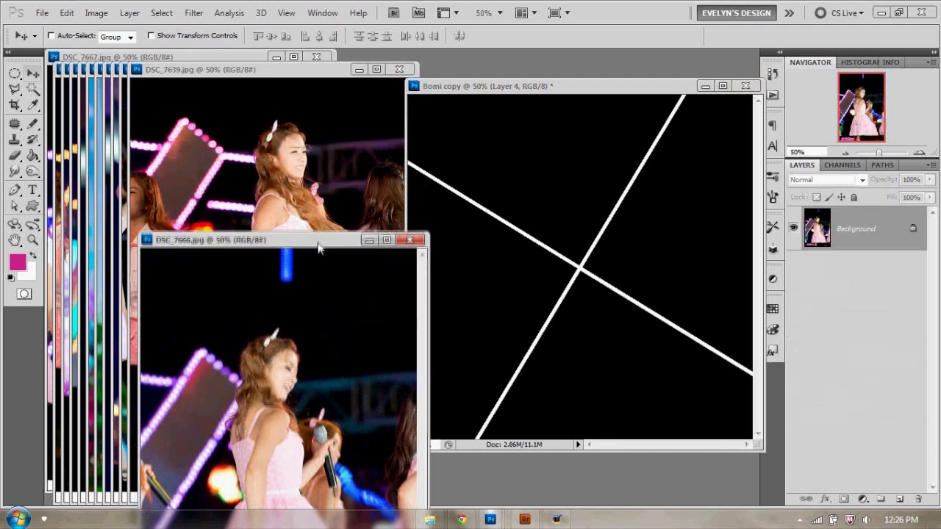
pyautogui.moveTo(316, 157); pyautogui.dragTo(535, 172)
pyautogui.moveTo(577, 197); pyautogui.dragTo(542, 300)
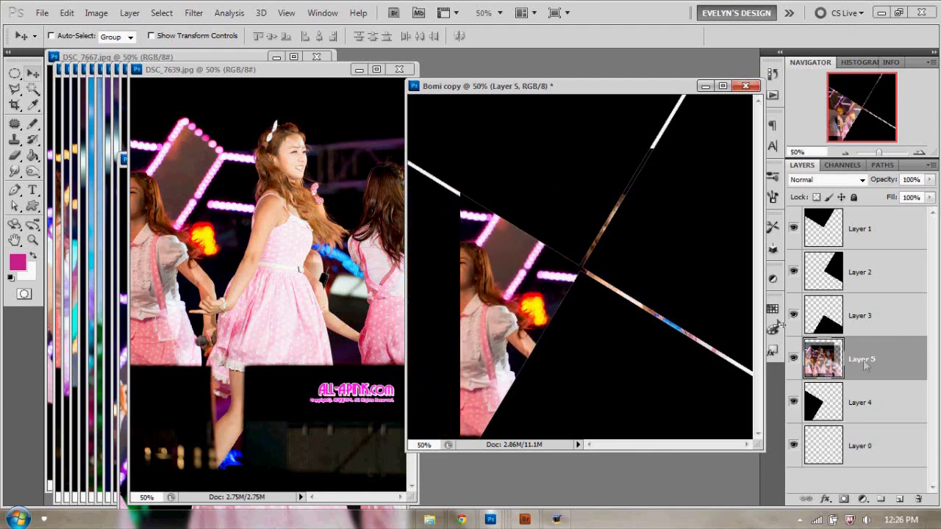
# Hide Layers 1 to 3 and shift the photo leftward over the Layer 4 section.
pyautogui.moveTo(793, 315); pyautogui.dragTo(793, 228)
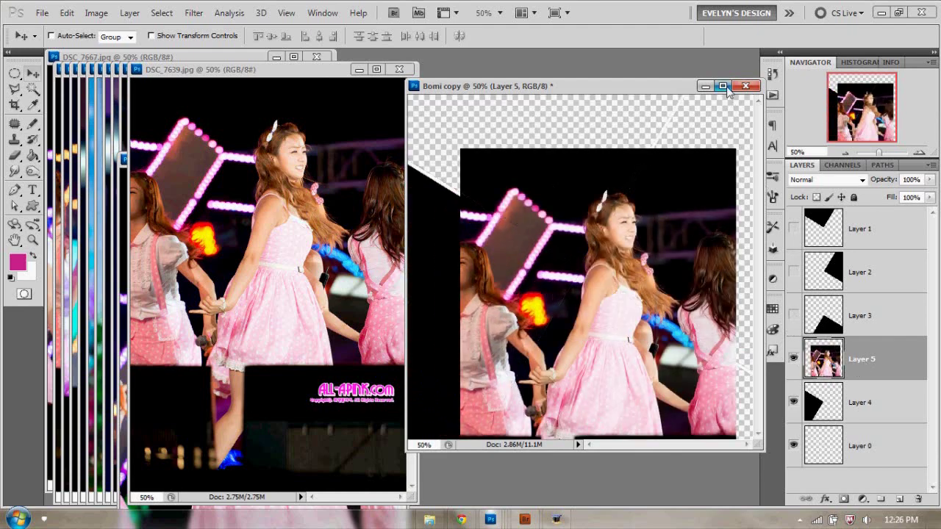
pyautogui.click(721, 86)
pyautogui.moveTo(509, 281); pyautogui.dragTo(512, 260)
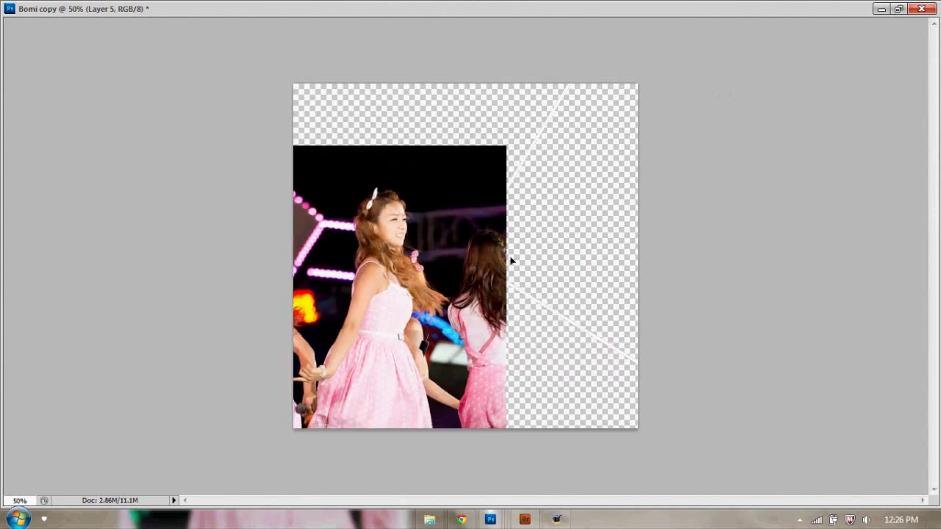
pyautogui.click(898, 9)
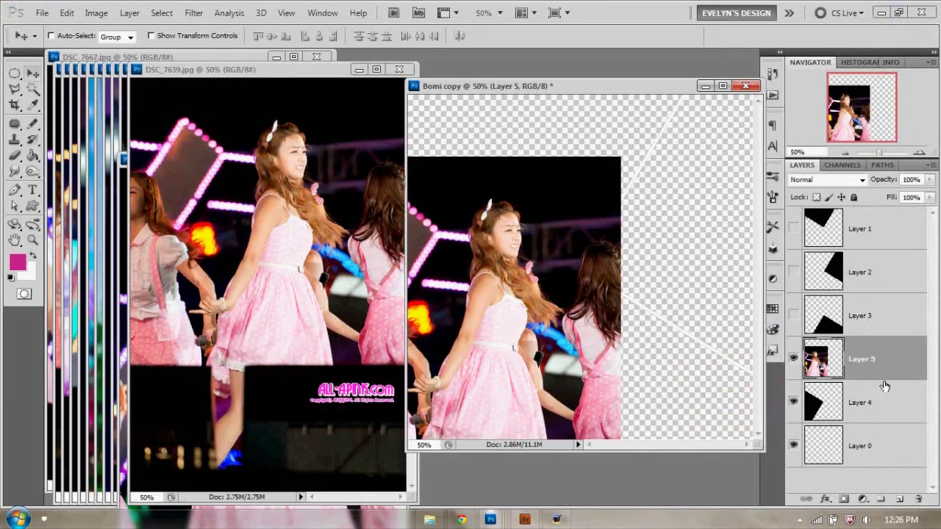
# Clip the photo to Layer 4, reposition it so the woman fits inside the section, and merge it down.
pyautogui.rightClick(887, 363)
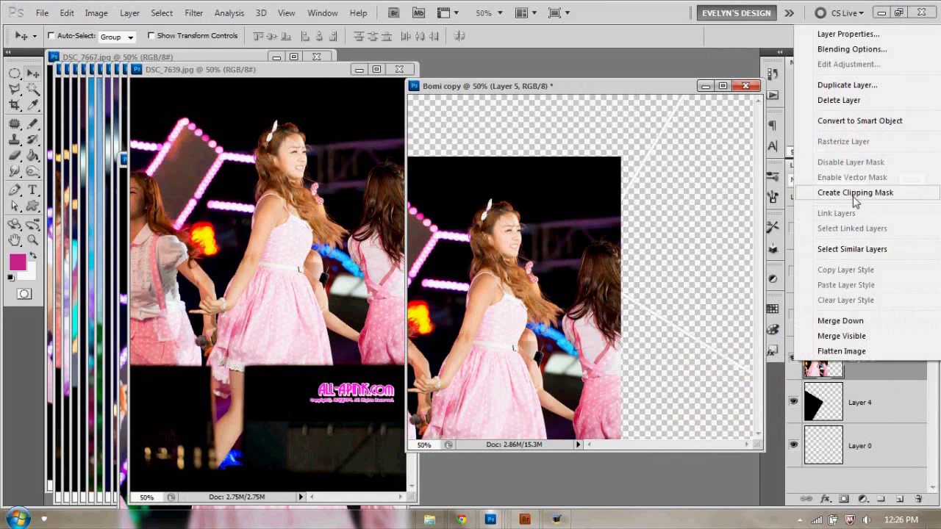
pyautogui.click(854, 193)
pyautogui.moveTo(550, 273); pyautogui.dragTo(465, 273)
pyautogui.rightClick(909, 360)
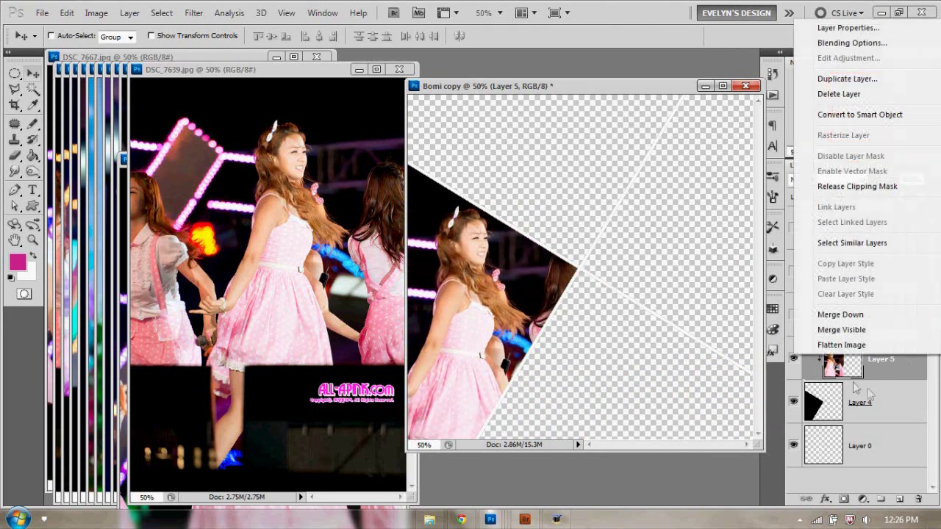
pyautogui.click(840, 372)
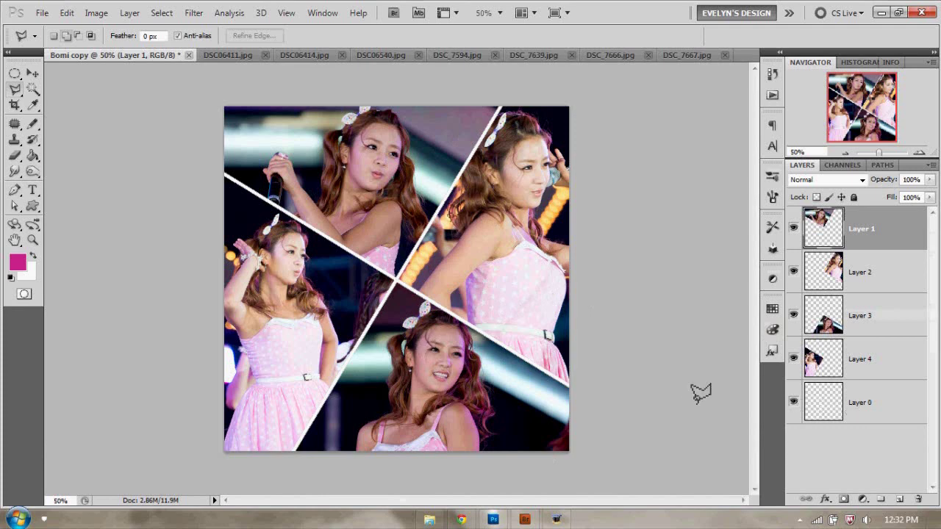
# Merge all the collage layers into a single layer and duplicate the merged layer.
pyautogui.rightClick(895, 401)
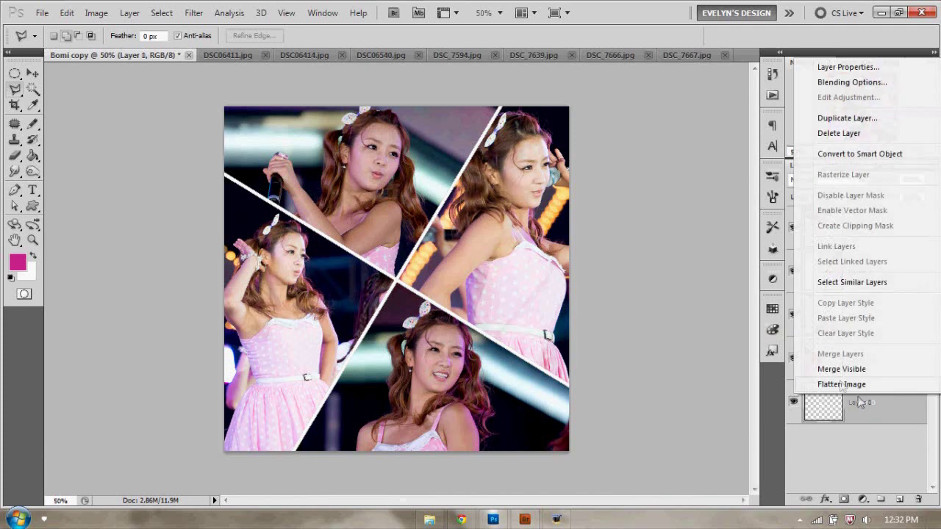
pyautogui.click(831, 354)
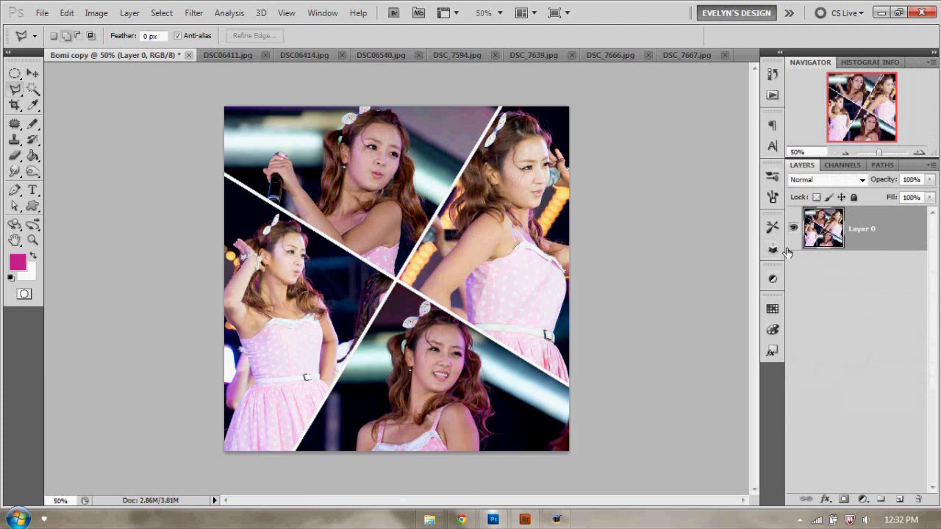
pyautogui.hotkey('ctrl', 'j')
# Scale the duplicated collage to 26% width and height and place it in the canvas's upper-left corner.
pyautogui.hotkey('ctrl', 't')
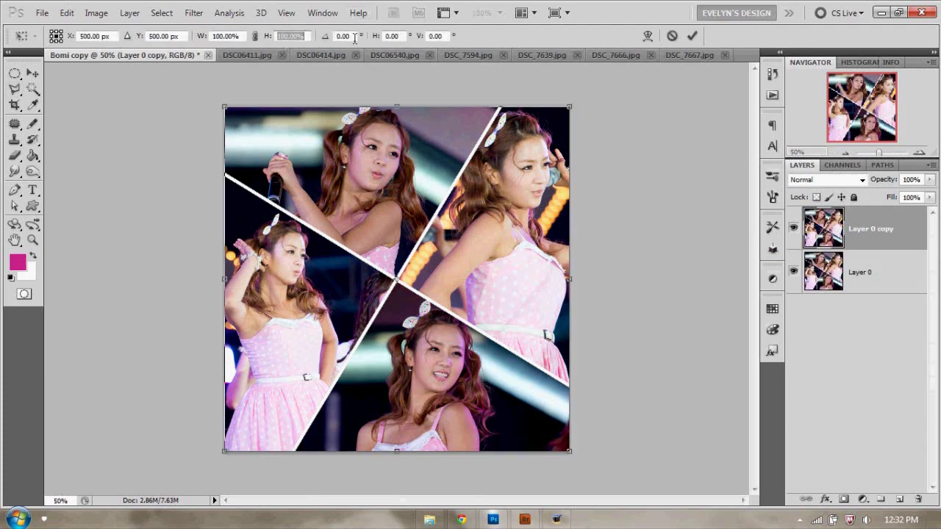
pyautogui.write('26')
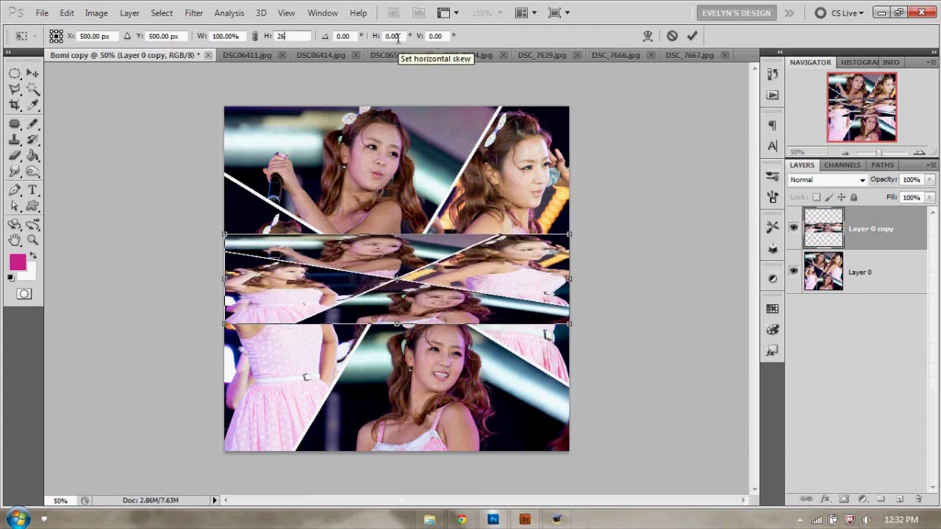
pyautogui.hotkey('shift', 'Tab')
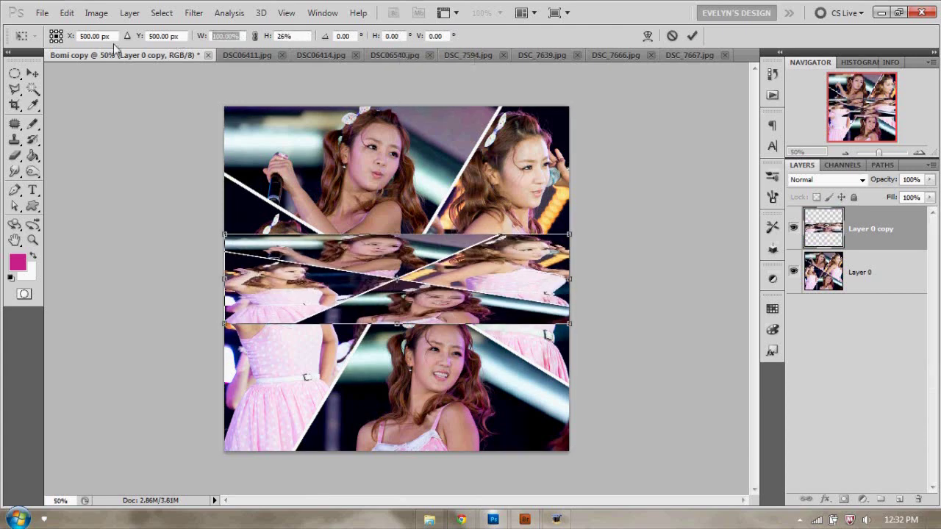
pyautogui.write('26')
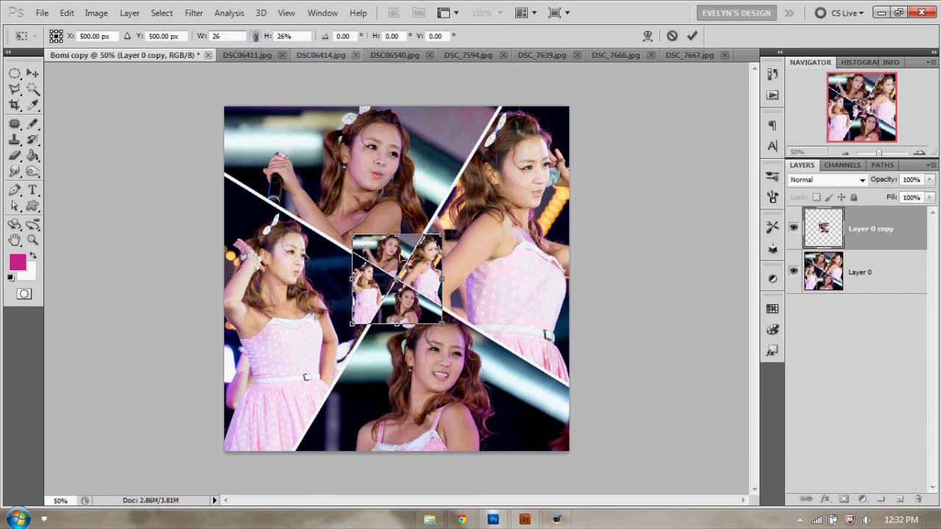
pyautogui.moveTo(429, 265); pyautogui.dragTo(301, 136)
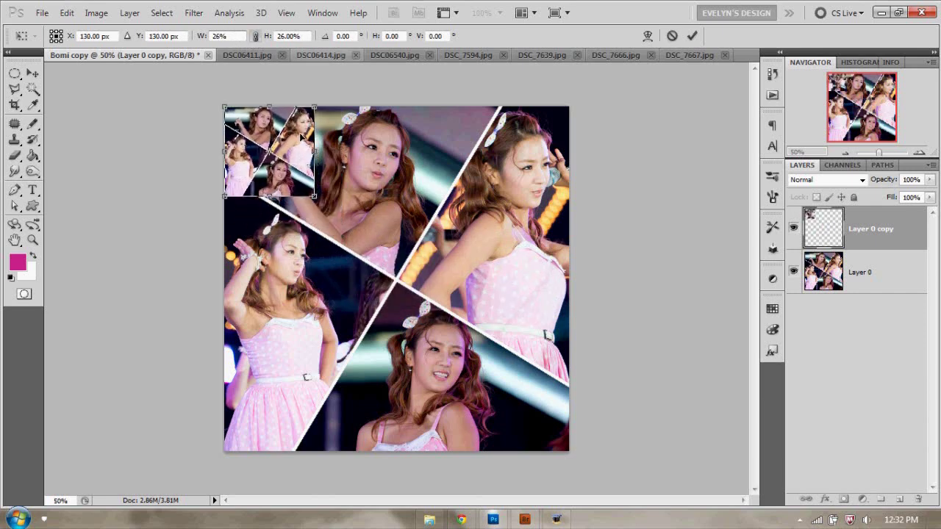
pyautogui.click(692, 35)
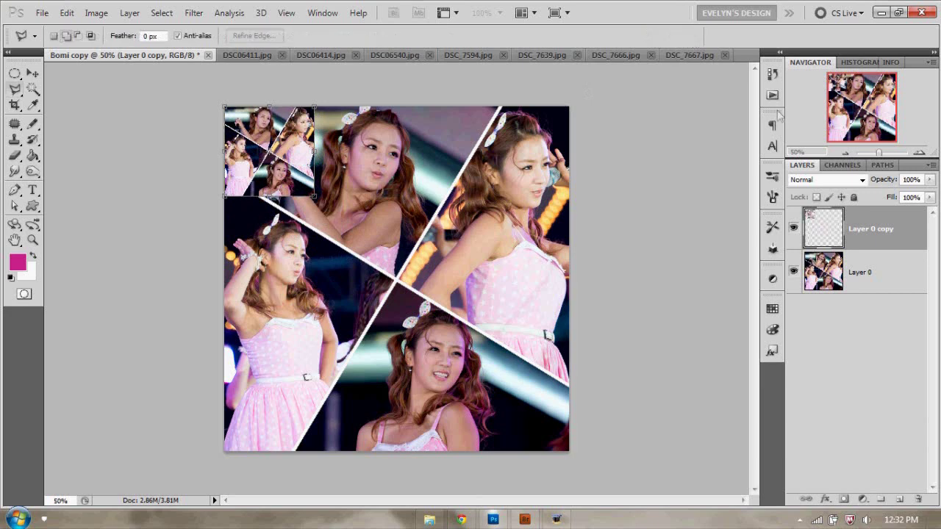
# Hide Layer 0 and duplicate the small collage tile corner to corner along the diagonal until four tiles reach the lower-right corner.
pyautogui.click(794, 272)
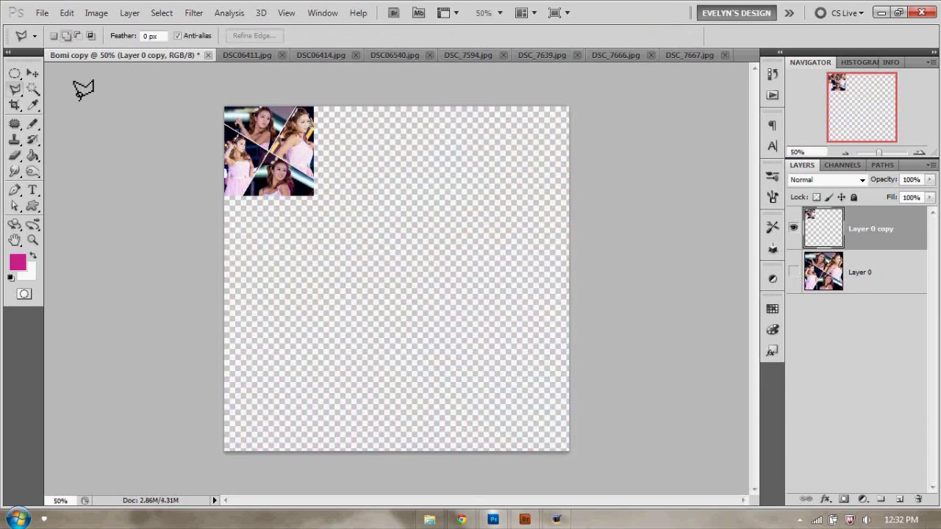
pyautogui.click(31, 75)
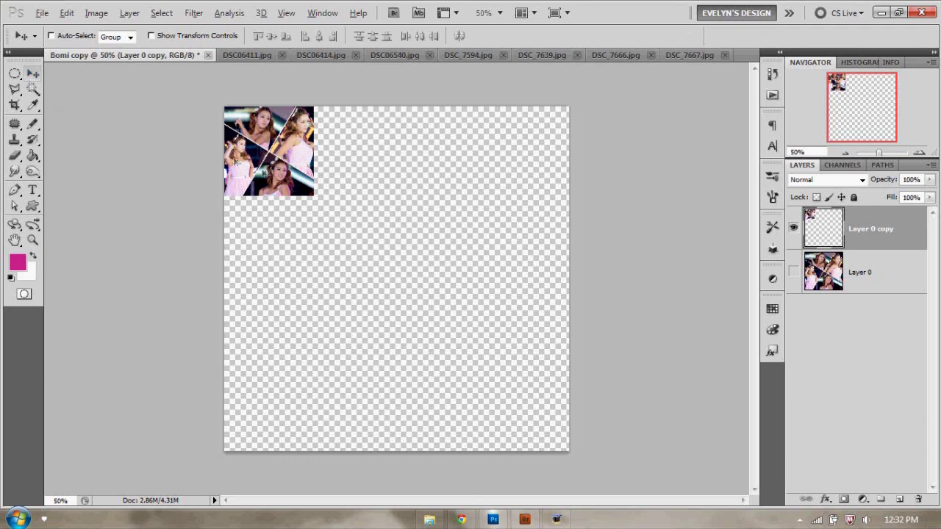
pyautogui.moveTo(239, 153); pyautogui.dragTo(329, 243)
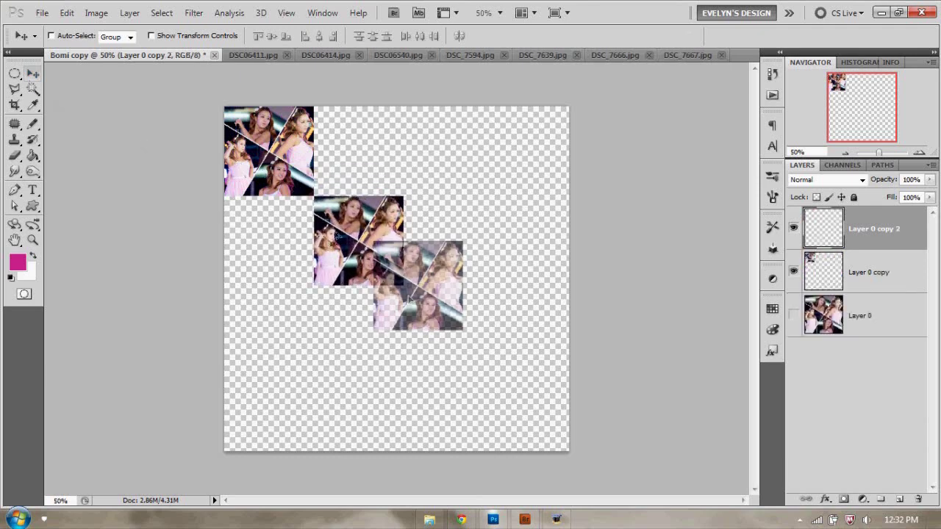
pyautogui.moveTo(409, 298); pyautogui.dragTo(503, 406)
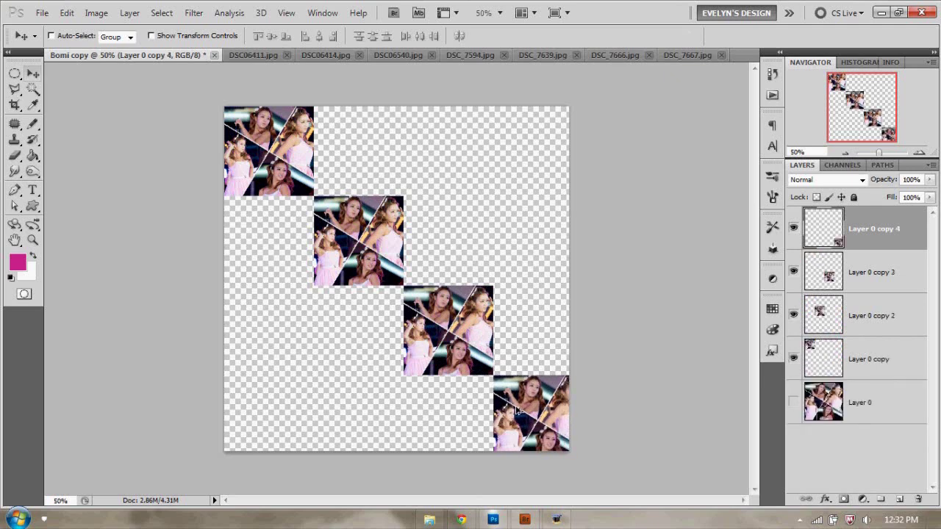
# Merge the four small tile layers into one layer.
pyautogui.click(890, 346)
pyautogui.click(893, 228)
pyautogui.keyDown('shift'); pyautogui.click(898, 360); pyautogui.keyUp('shift')
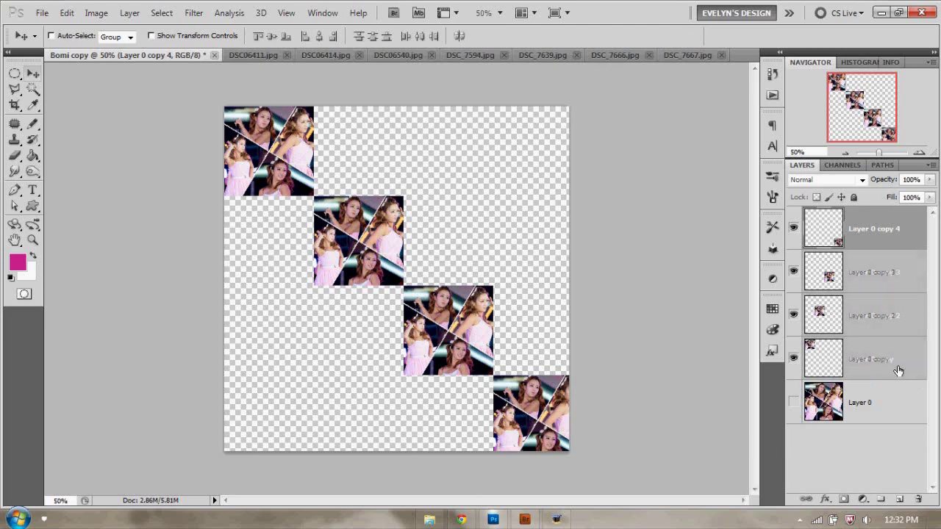
pyautogui.rightClick(898, 359)
pyautogui.click(853, 319)
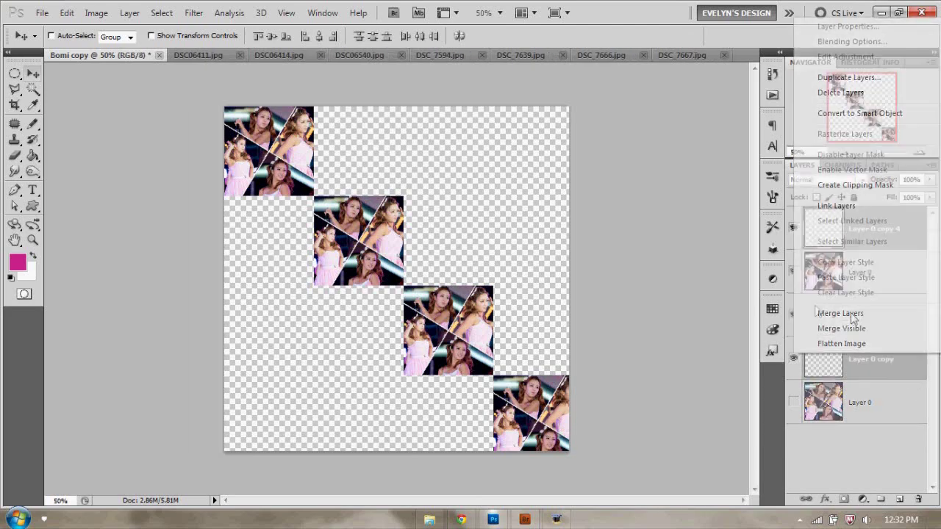
# Duplicate the diagonal tile layer, flip the copy horizontally and align it as the opposite diagonal of the grid.
pyautogui.moveTo(417, 331); pyautogui.dragTo(449, 296)
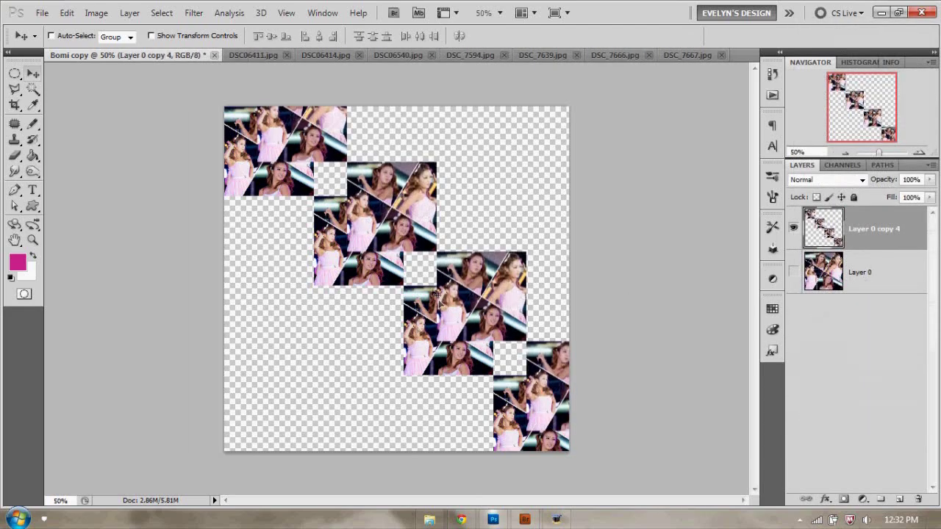
pyautogui.click(66, 13)
pyautogui.moveTo(117, 258)
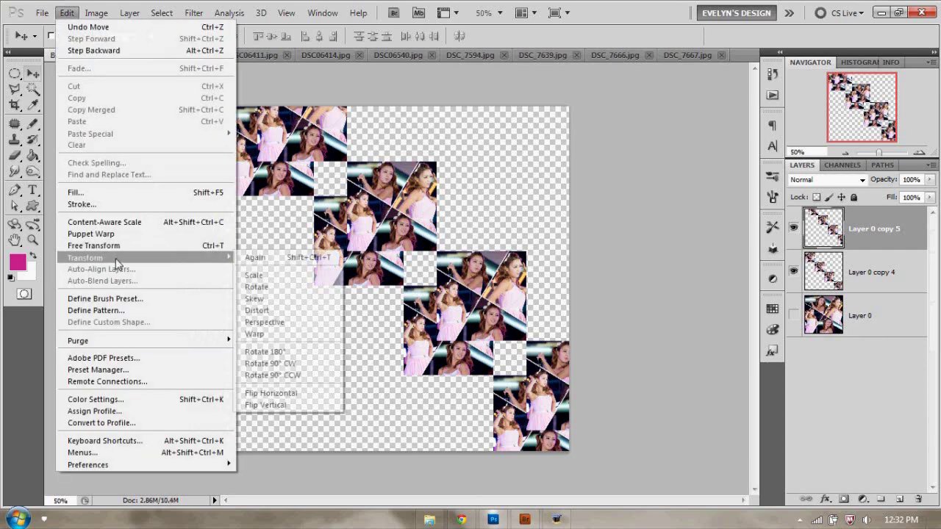
pyautogui.click(299, 393)
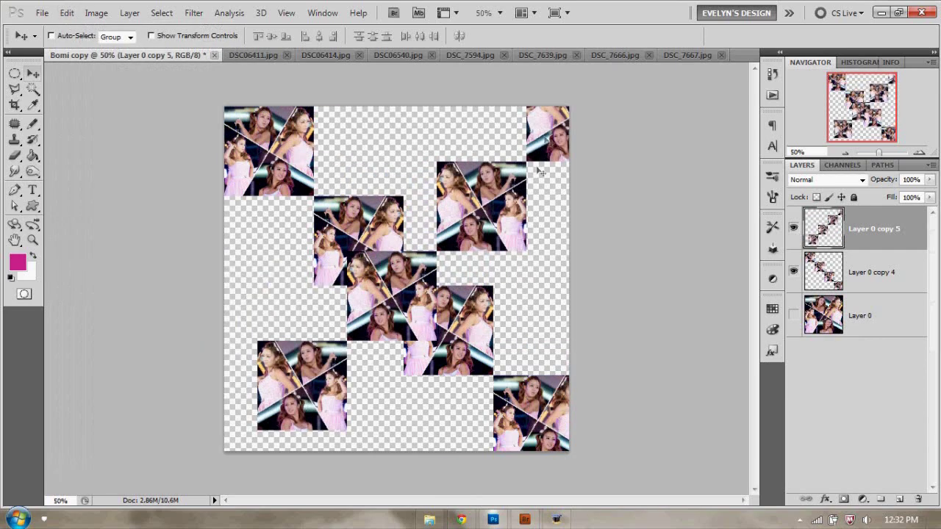
pyautogui.moveTo(476, 282); pyautogui.dragTo(514, 179)
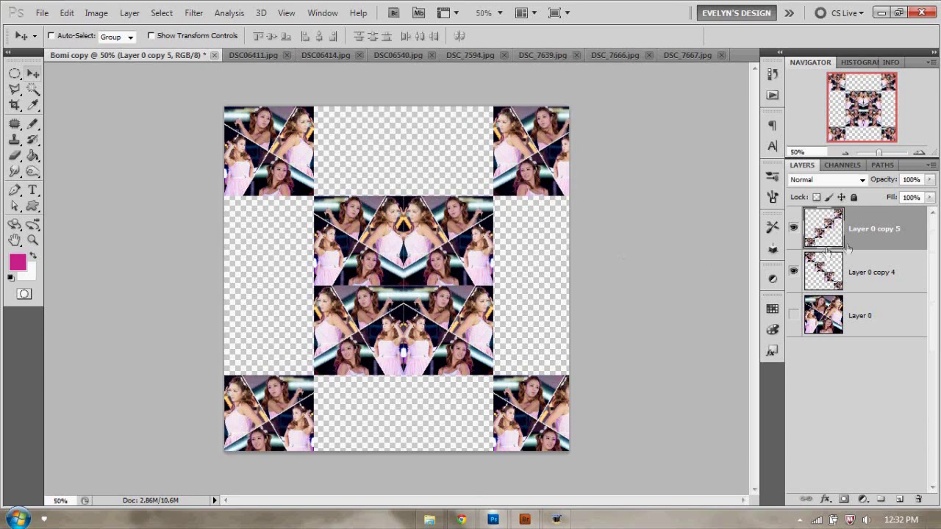
# Merge the two diagonal tile layers into one layer.
pyautogui.keyDown('shift'); pyautogui.click(891, 274); pyautogui.keyUp('shift')
pyautogui.rightClick(915, 272)
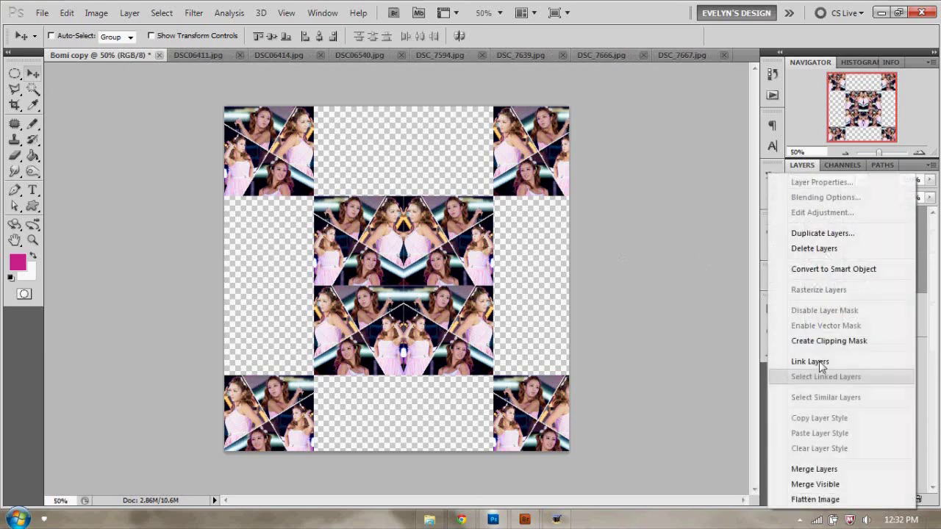
pyautogui.click(813, 469)
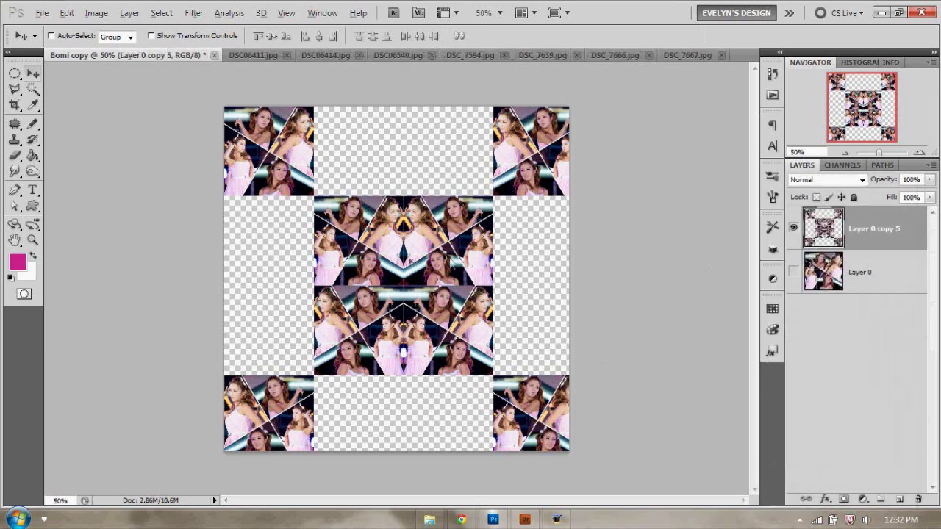
# Place duplicates of the merged tile layer above and below the original so the pattern fills the whole canvas.
pyautogui.moveTo(403, 211); pyautogui.dragTo(405, 80)
pyautogui.hotkey('ctrl', 'j')
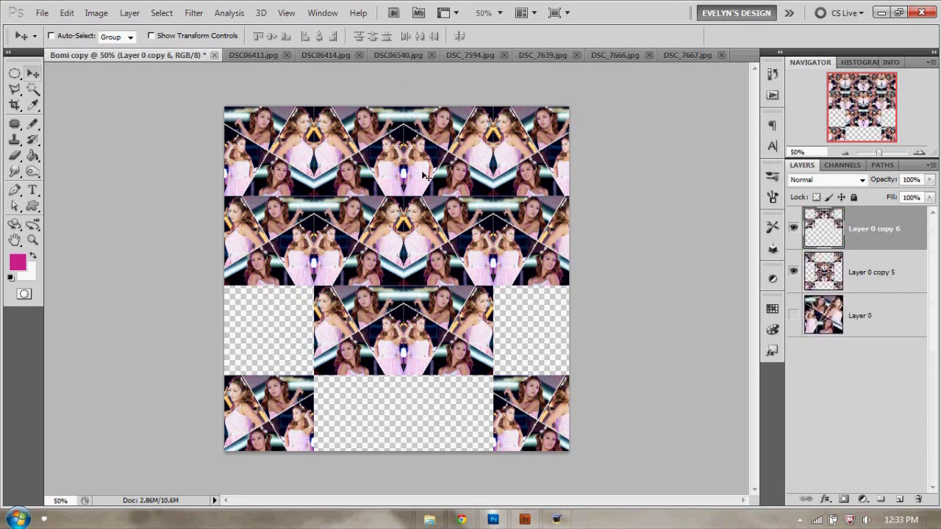
pyautogui.moveTo(425, 126); pyautogui.dragTo(422, 474)
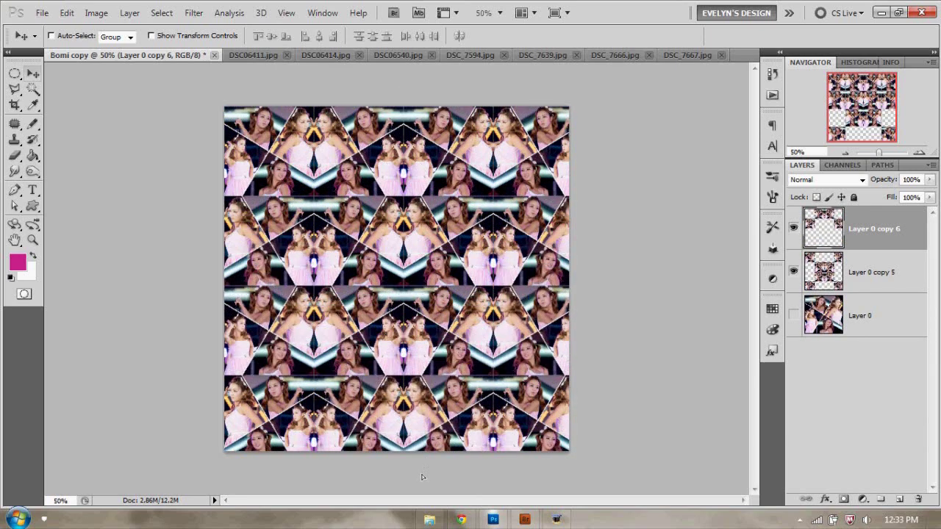
pyautogui.hotkey('ctrl', 'j')
# Merge the three pattern layers above Layer 0 into one and set its blend mode to Screen.
pyautogui.click(867, 331)
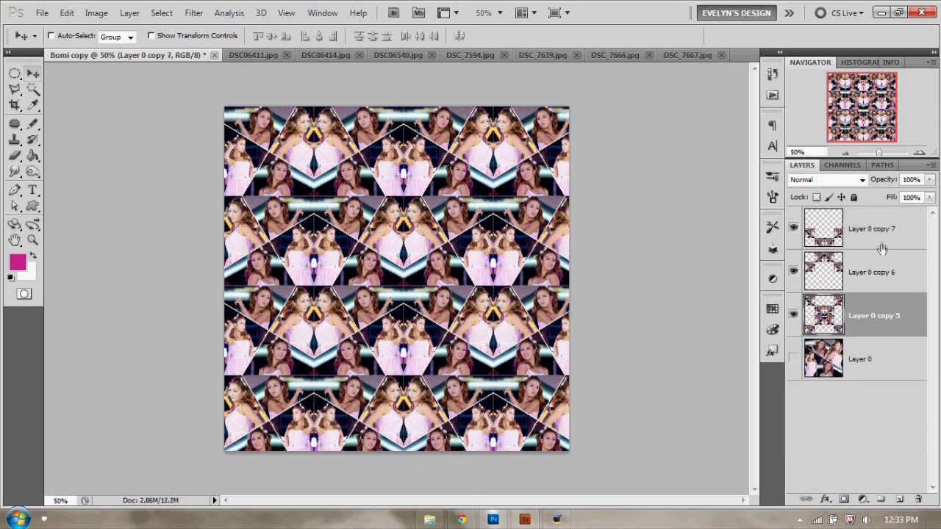
pyautogui.keyDown('shift'); pyautogui.click(882, 234); pyautogui.keyUp('shift')
pyautogui.rightClick(886, 235)
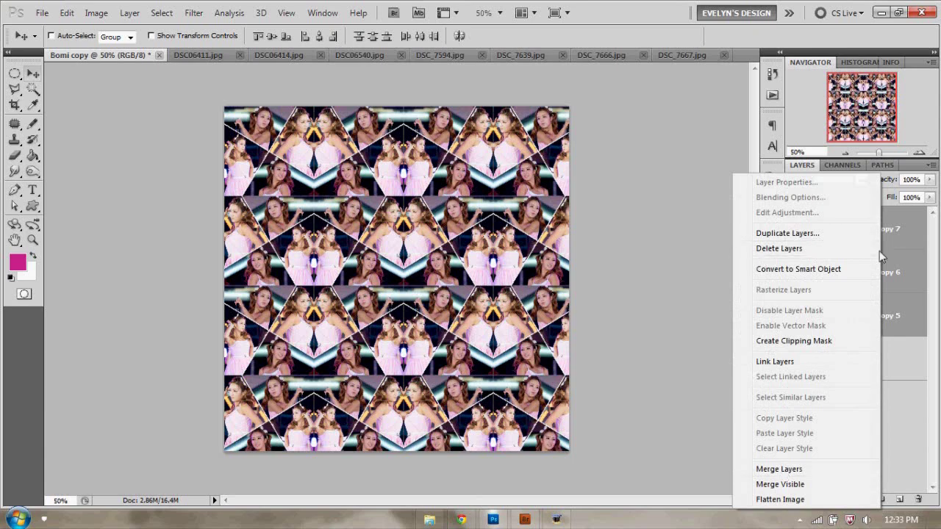
pyautogui.click(778, 471)
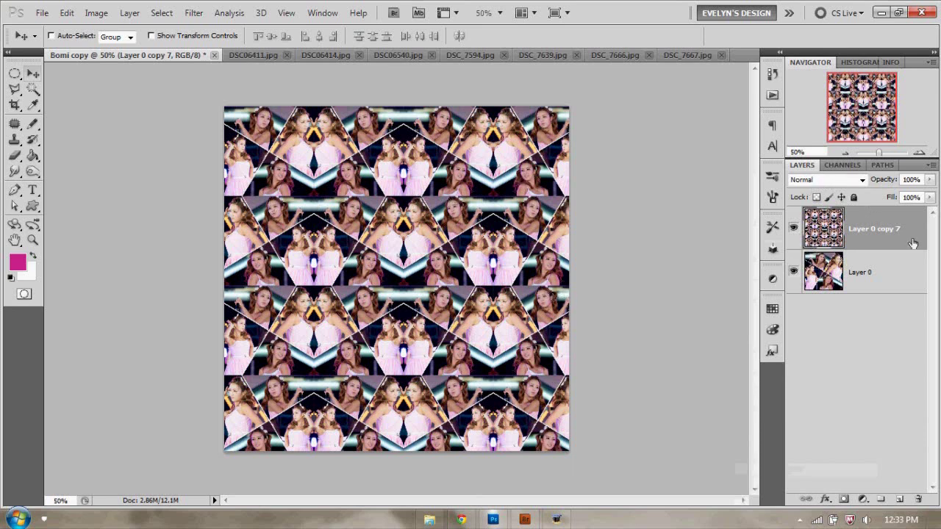
pyautogui.click(844, 182)
pyautogui.click(809, 112)
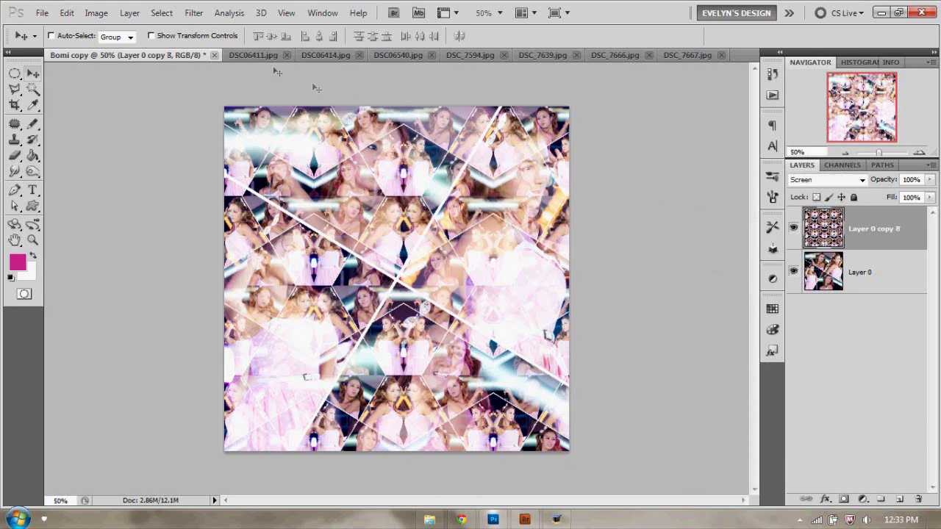
# Bring the masked cut-out of the woman from DSC06411.jpg into the Bomi copy document, above the pattern.
pyautogui.click(254, 55)
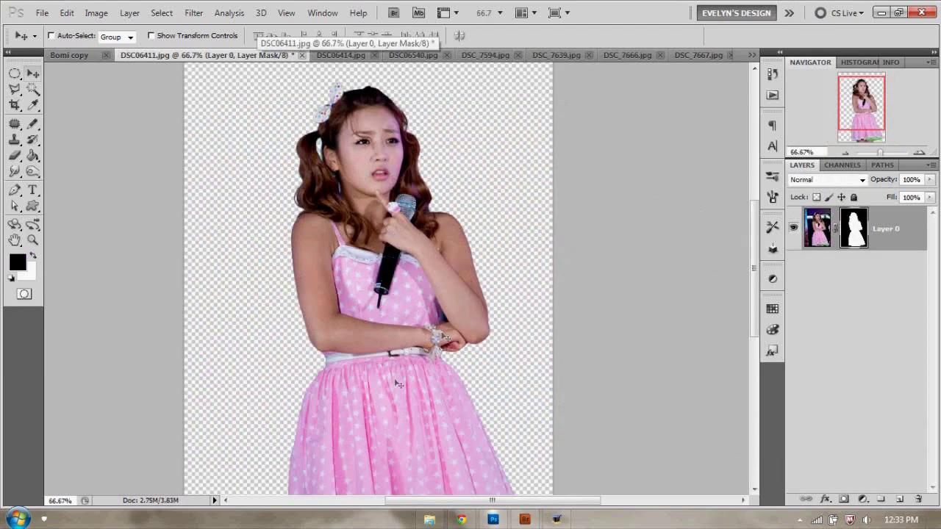
pyautogui.scroll(-3, 412, 397)
pyautogui.scroll(3, 400, 308)
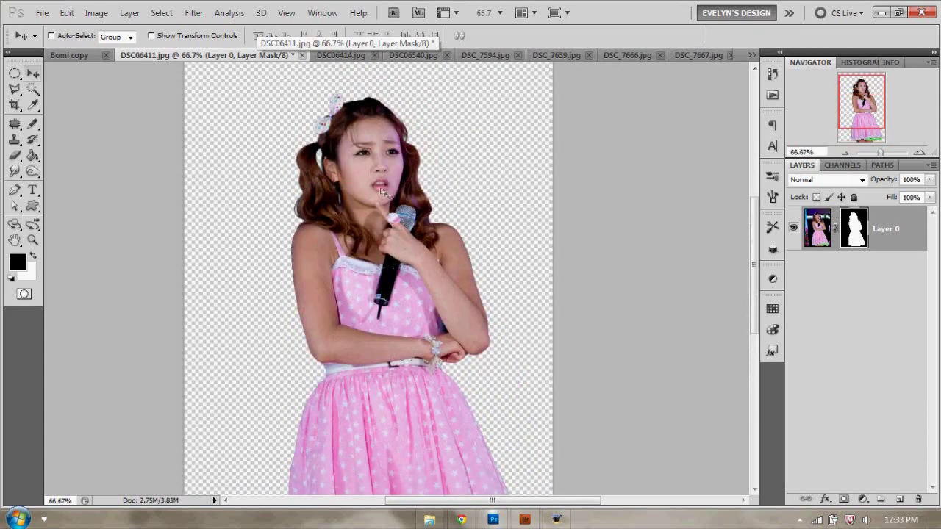
pyautogui.moveTo(382, 192); pyautogui.dragTo(398, 251)
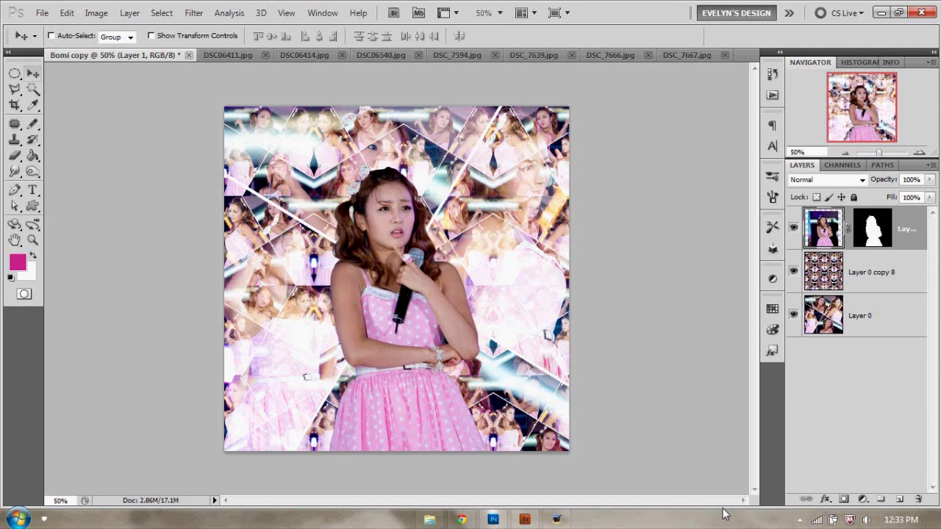
# Flip the cut-out woman horizontally.
pyautogui.click(67, 13)
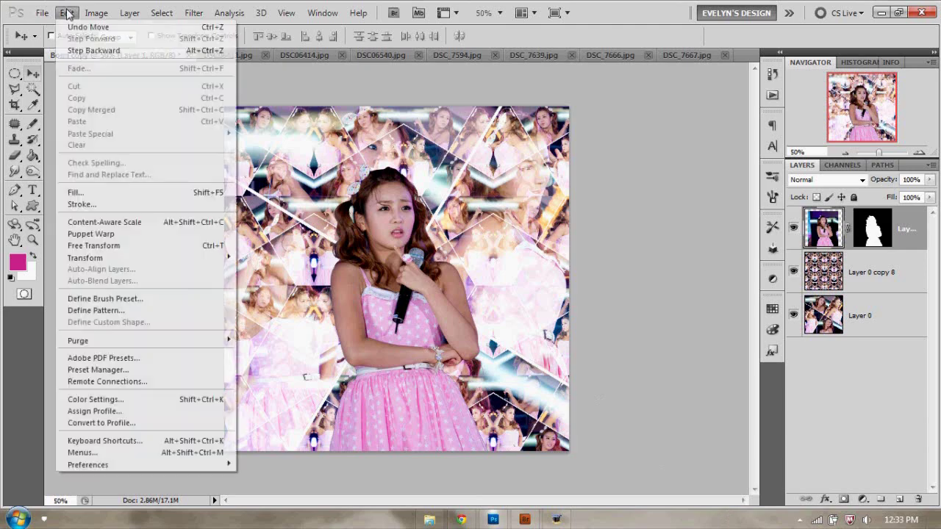
pyautogui.moveTo(184, 257)
pyautogui.click(291, 393)
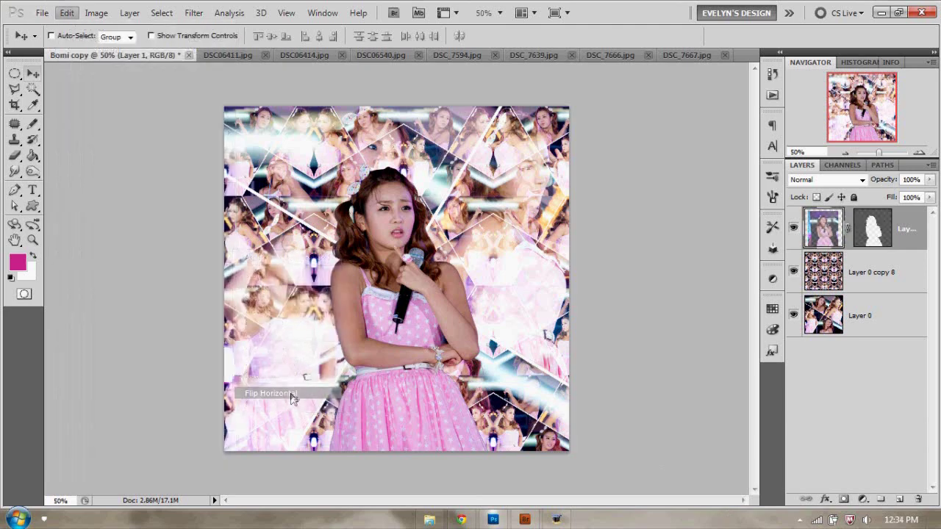
pyautogui.moveTo(400, 357); pyautogui.dragTo(402, 336)
# Scale the cut-out woman to 83.5% and place her at the canvas's lower edge, slightly right of centre.
pyautogui.hotkey('ctrl', 't')
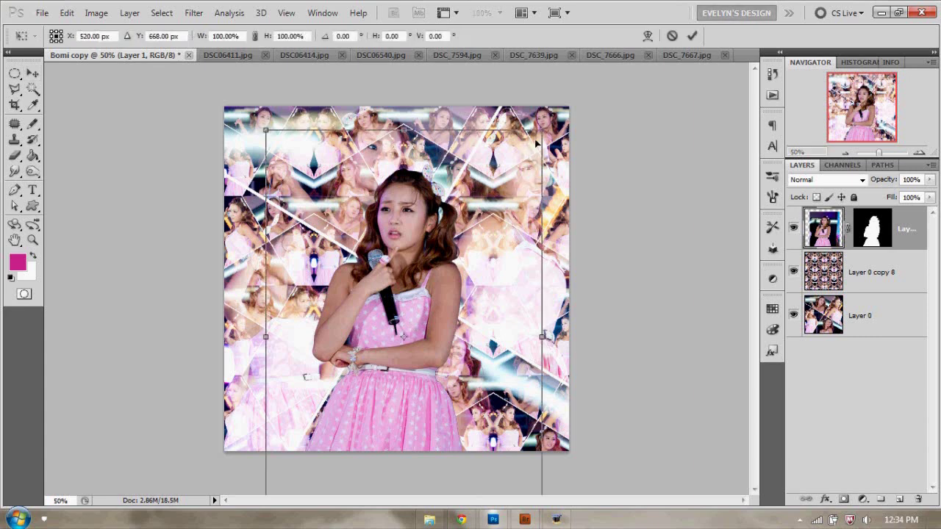
pyautogui.moveTo(542, 131); pyautogui.dragTo(495, 196)
pyautogui.moveTo(368, 383); pyautogui.dragTo(395, 358)
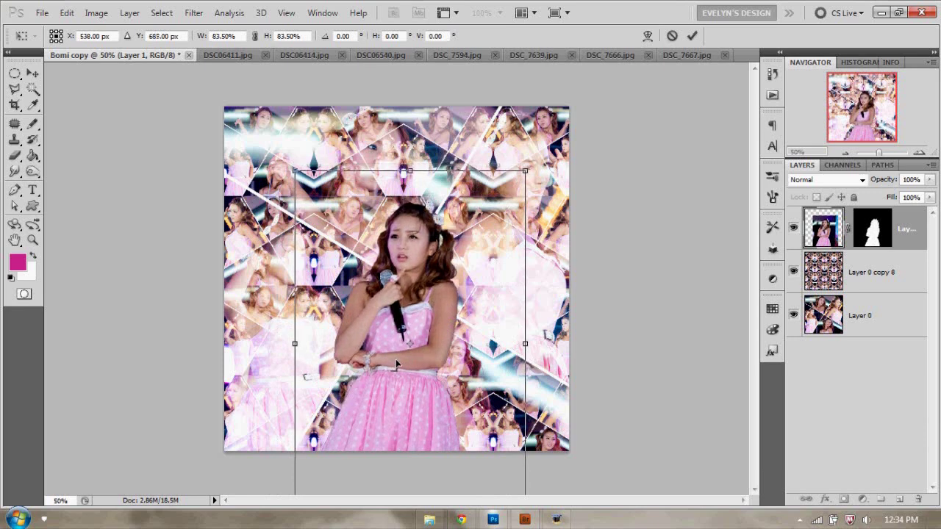
pyautogui.click(692, 37)
# Duplicate the cut-out layer and apply the copy's layer mask.
pyautogui.hotkey('ctrl', 'j')
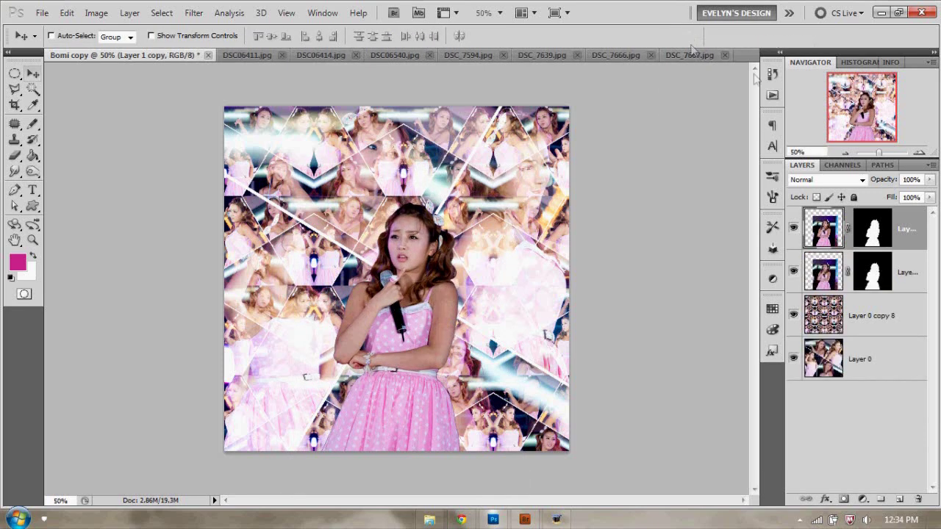
pyautogui.moveTo(892, 218); pyautogui.dragTo(920, 498)
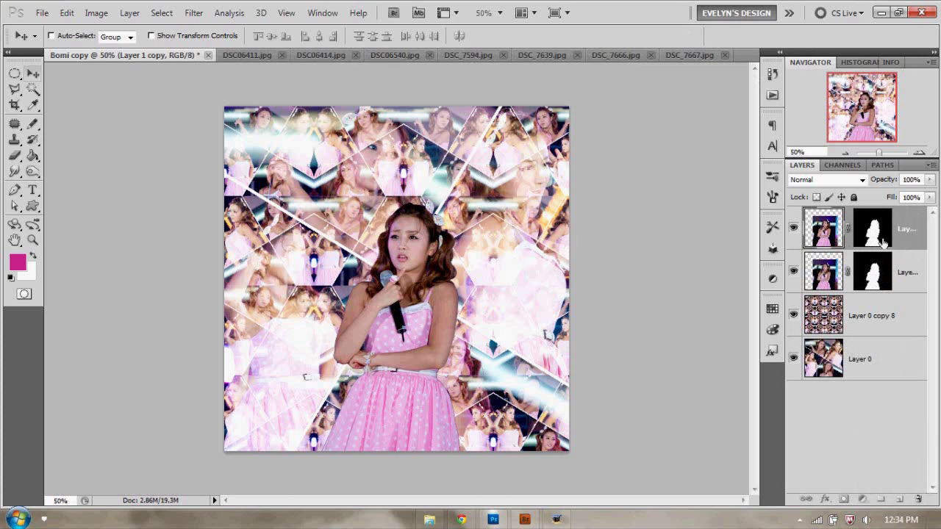
pyautogui.moveTo(884, 242); pyautogui.dragTo(919, 499)
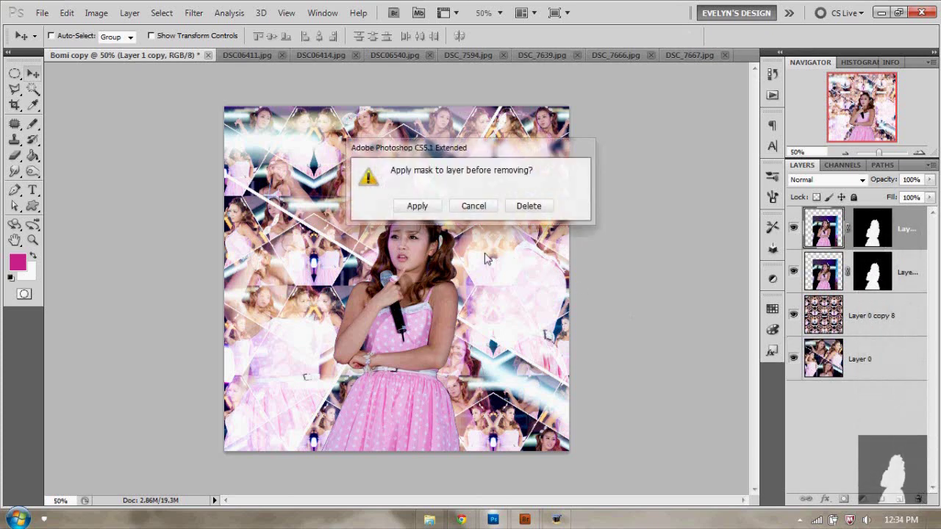
pyautogui.click(417, 206)
# Flip the duplicated cut-out horizontally.
pyautogui.click(66, 12)
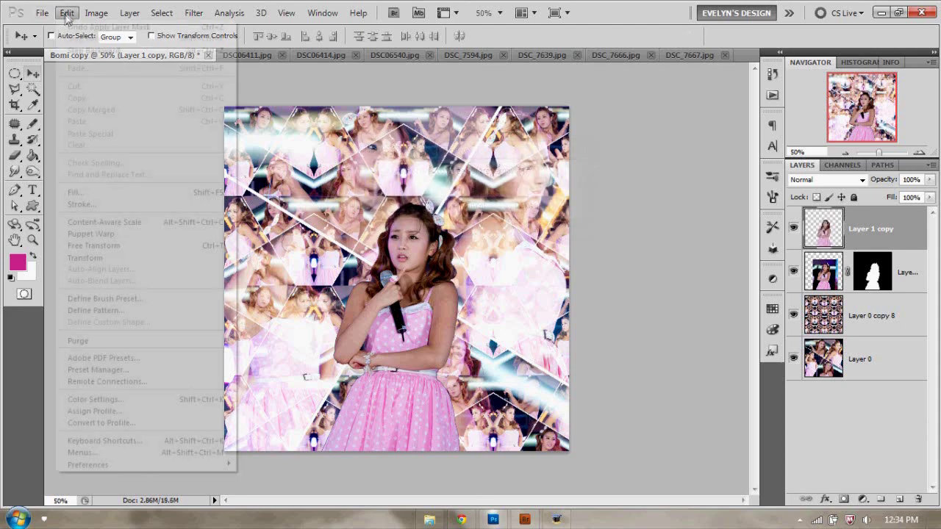
pyautogui.moveTo(184, 258)
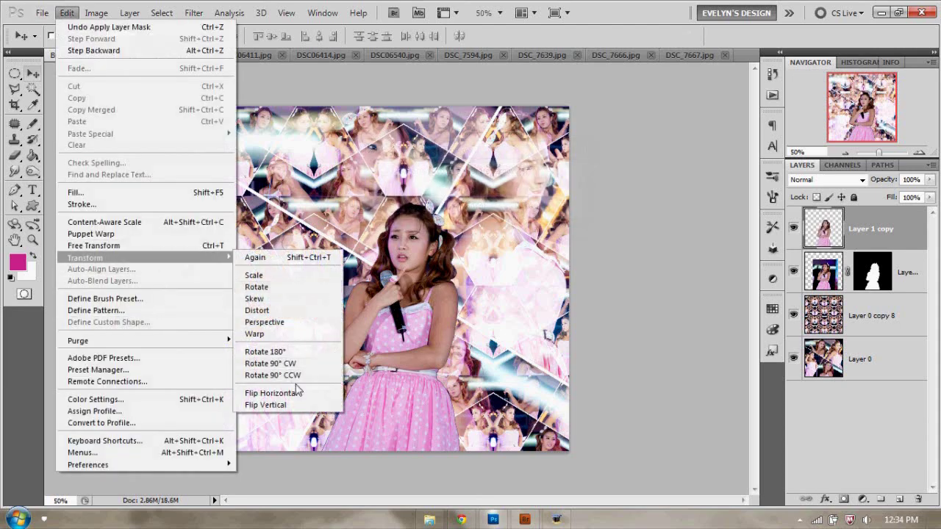
pyautogui.click(301, 395)
# Scale the flipped copy to about 62% and place it in front of the large figure's lower right side.
pyautogui.hotkey('ctrl', 't')
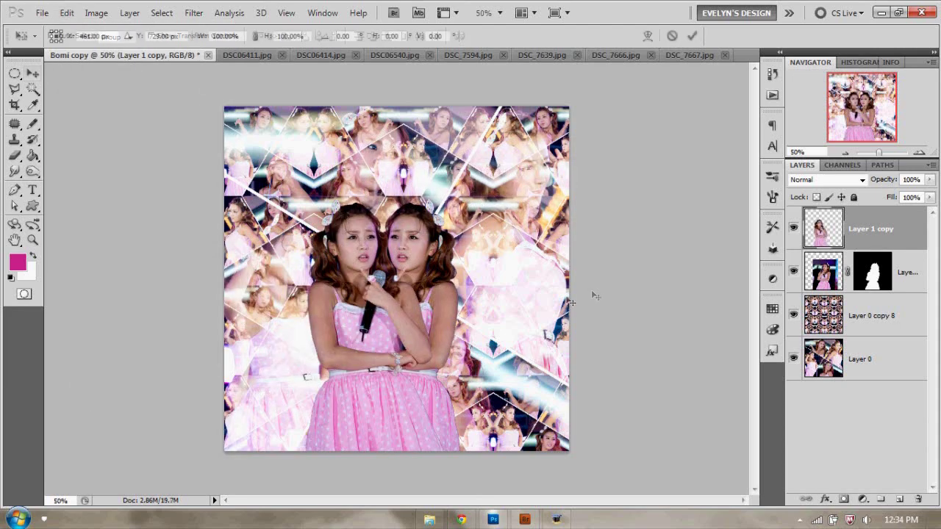
pyautogui.moveTo(460, 200); pyautogui.dragTo(402, 330)
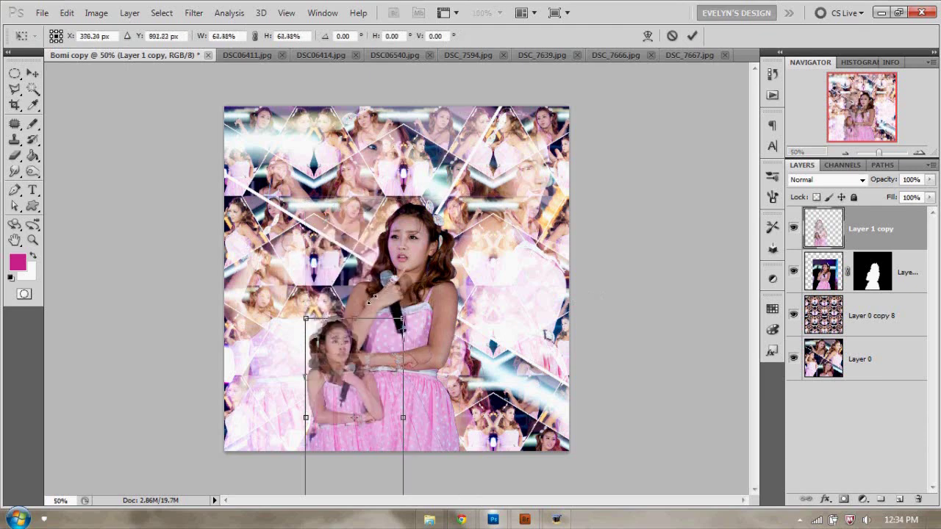
pyautogui.moveTo(324, 415); pyautogui.dragTo(415, 398)
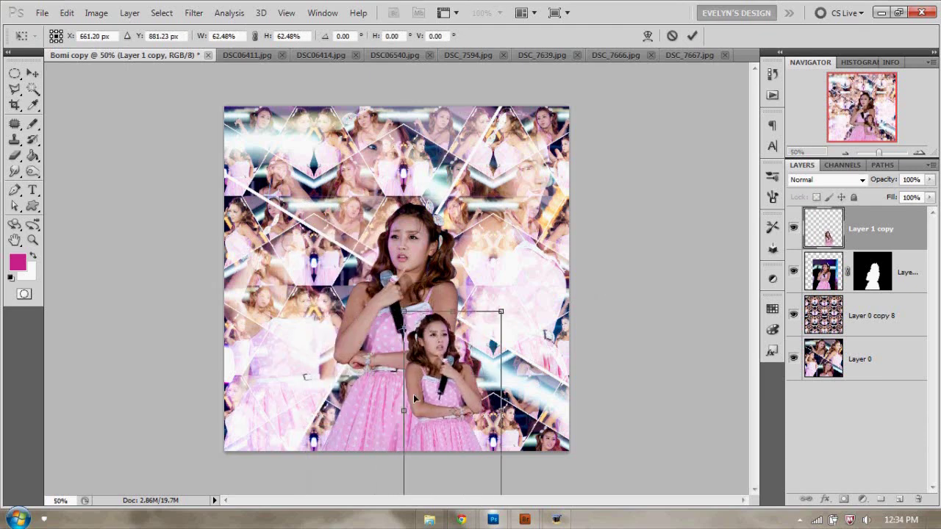
pyautogui.moveTo(500, 312); pyautogui.dragTo(499, 315)
pyautogui.click(692, 36)
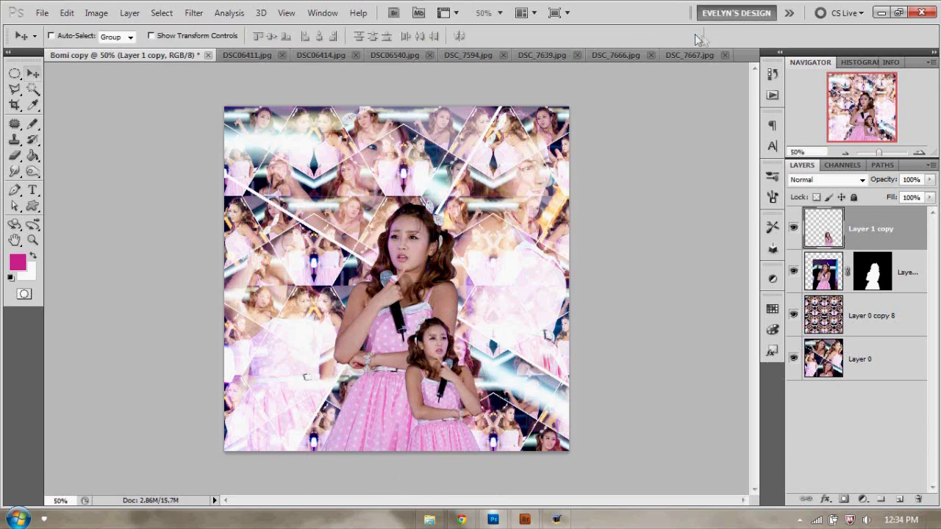
# Duplicate the small figure's layer and desaturate the copy.
pyautogui.hotkey('ctrl', 'j')
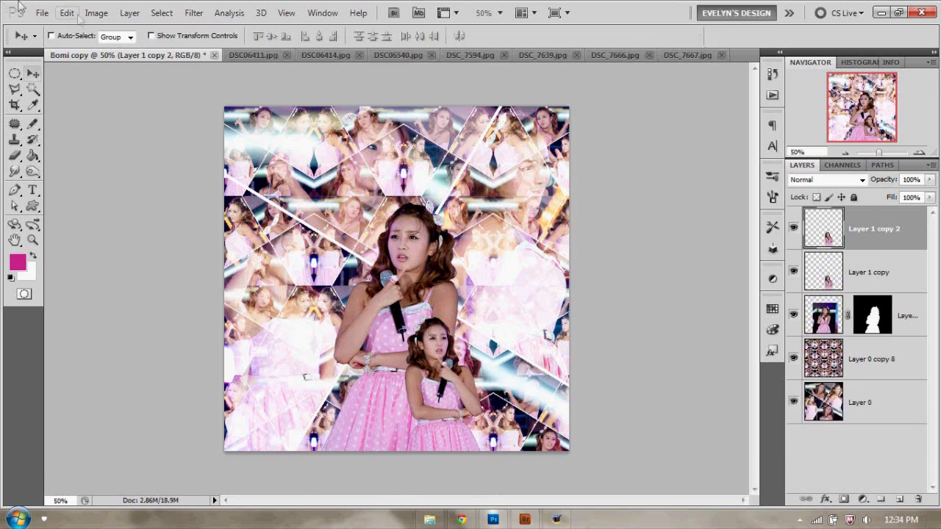
pyautogui.click(66, 12)
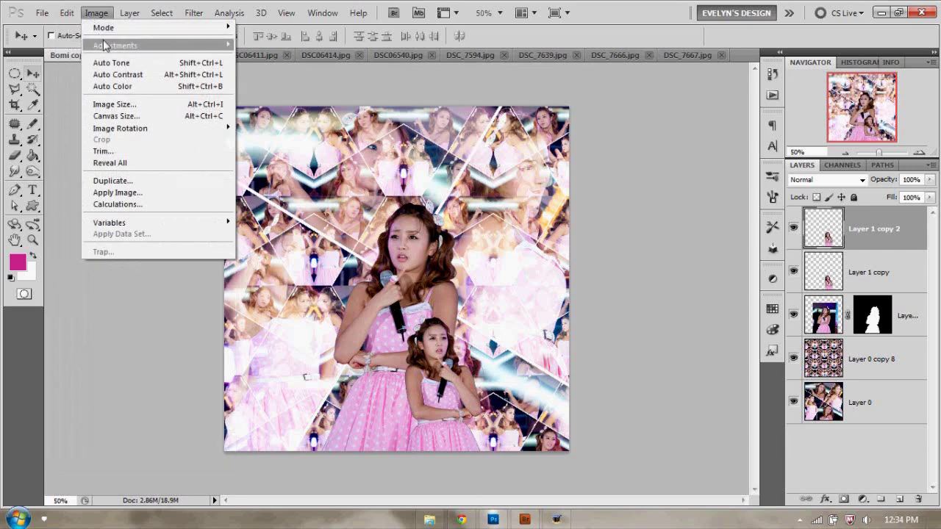
pyautogui.moveTo(109, 46)
pyautogui.click(263, 280)
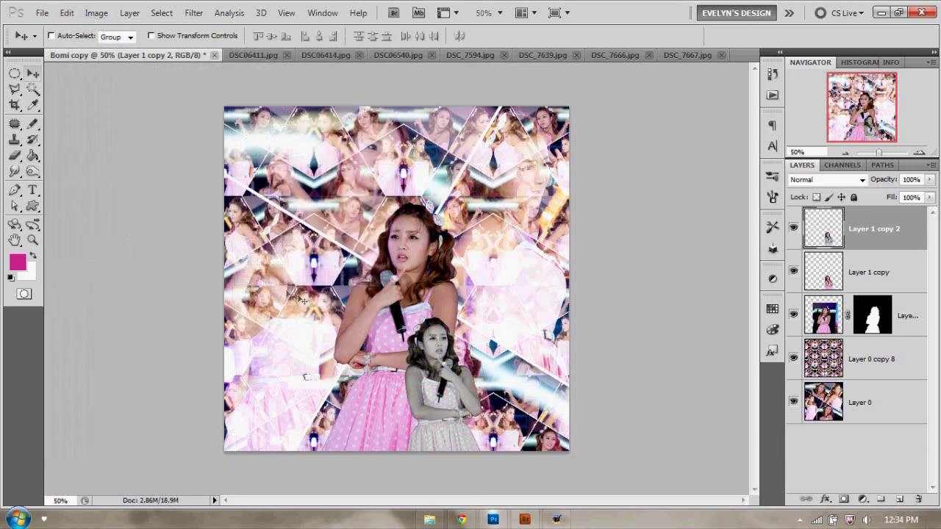
# Scale the grey figure to about 75% and move it to the right side of the small colour figure.
pyautogui.hotkey('ctrl', 't')
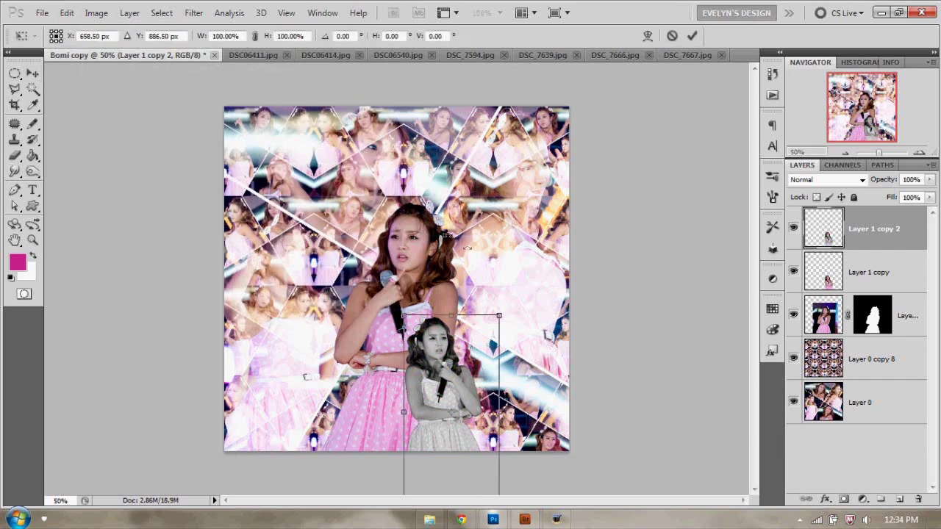
pyautogui.moveTo(502, 309); pyautogui.dragTo(475, 363)
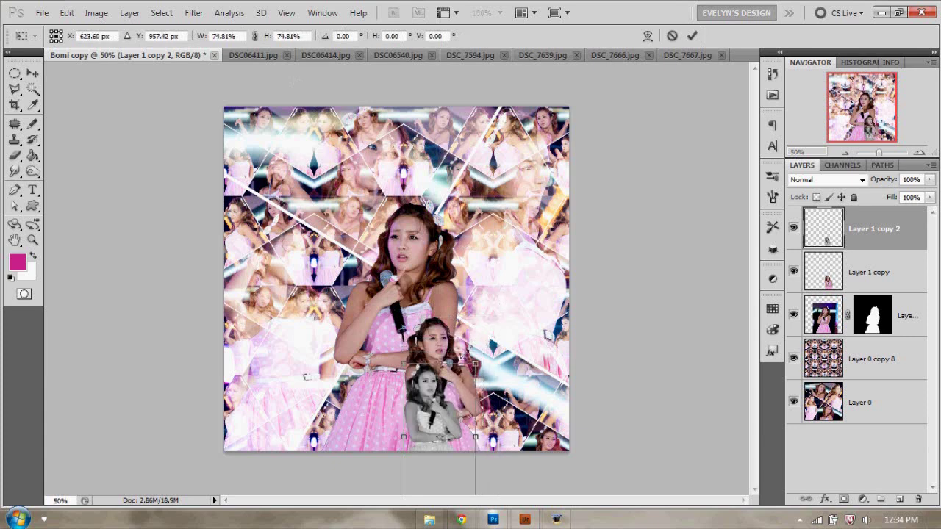
pyautogui.click(692, 36)
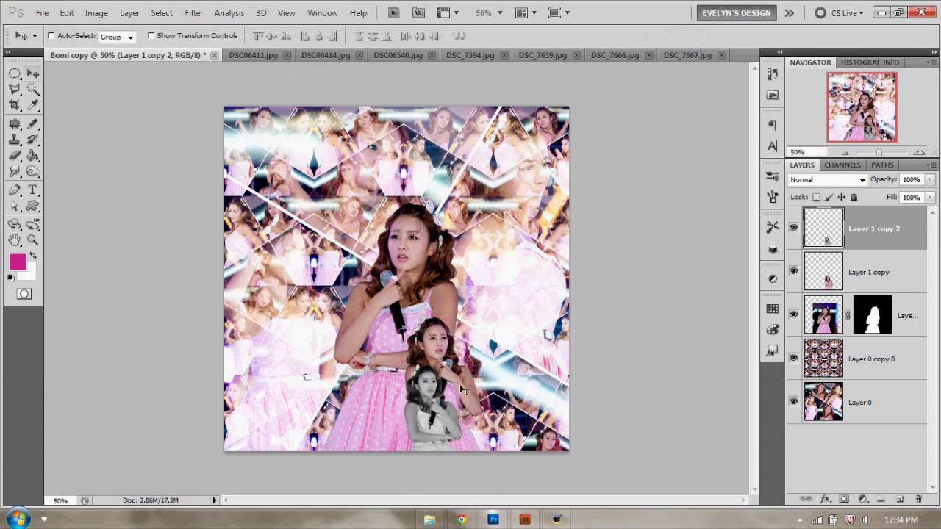
pyautogui.moveTo(441, 416); pyautogui.dragTo(472, 371)
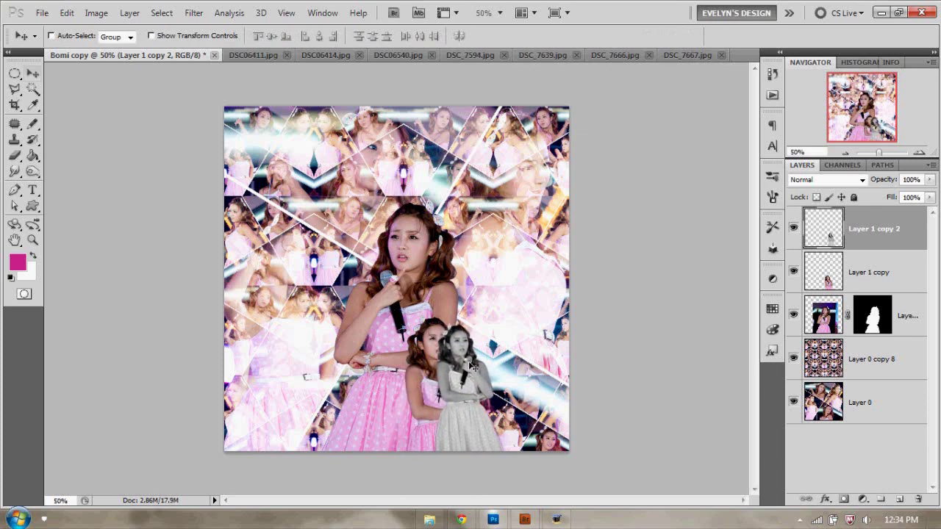
# Tilt the grey figure slightly clockwise and move it behind the small colour figure, with its layer below Layer 1 copy.
pyautogui.hotkey('ctrl', 't')
pyautogui.moveTo(519, 240); pyautogui.dragTo(544, 251)
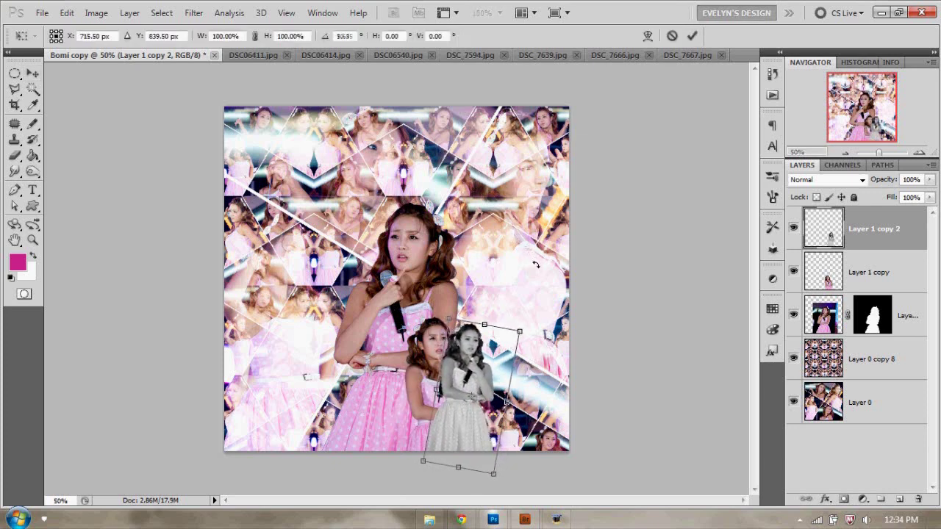
pyautogui.click(692, 36)
pyautogui.moveTo(873, 228); pyautogui.dragTo(860, 284)
pyautogui.moveTo(467, 406); pyautogui.dragTo(472, 393)
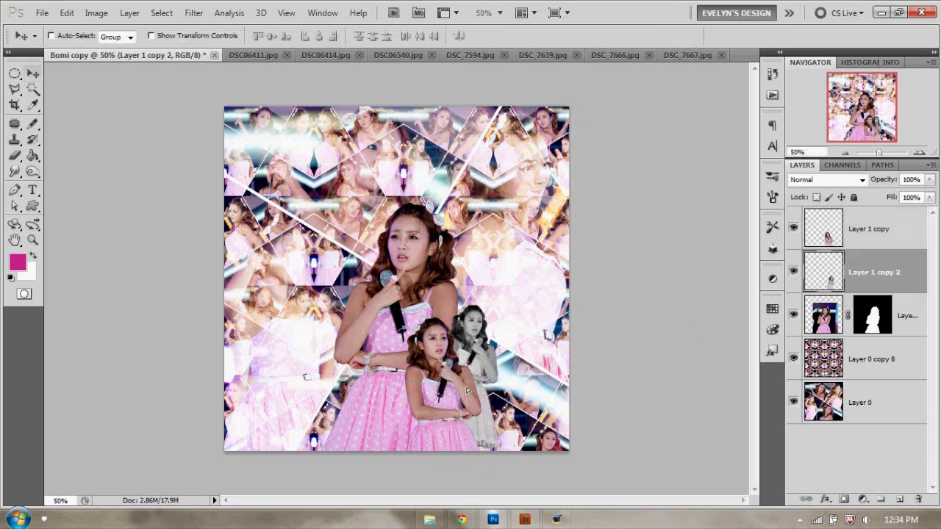
# Rotate the grey figure by 9.67° and tuck it closer behind the small colour figure's shoulder.
pyautogui.hotkey('ctrl', 't')
pyautogui.moveTo(507, 308); pyautogui.dragTo(474, 354)
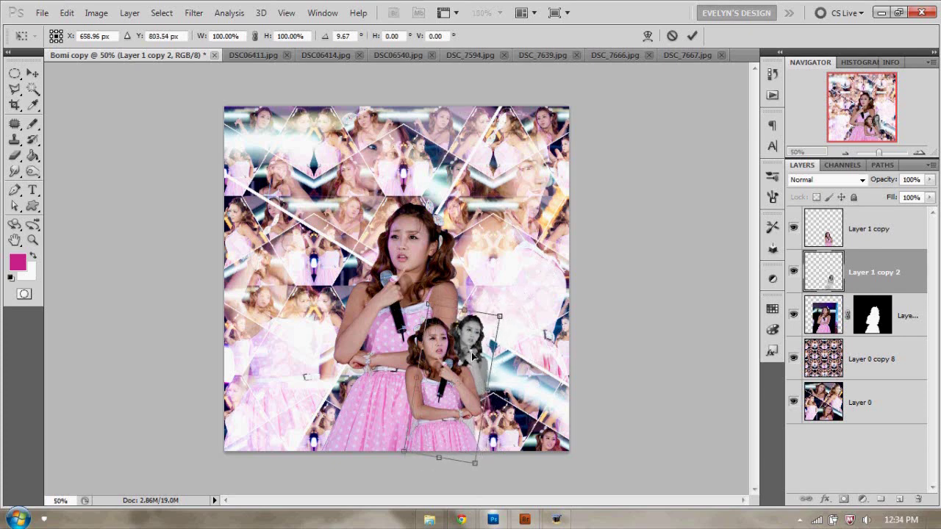
pyautogui.click(692, 38)
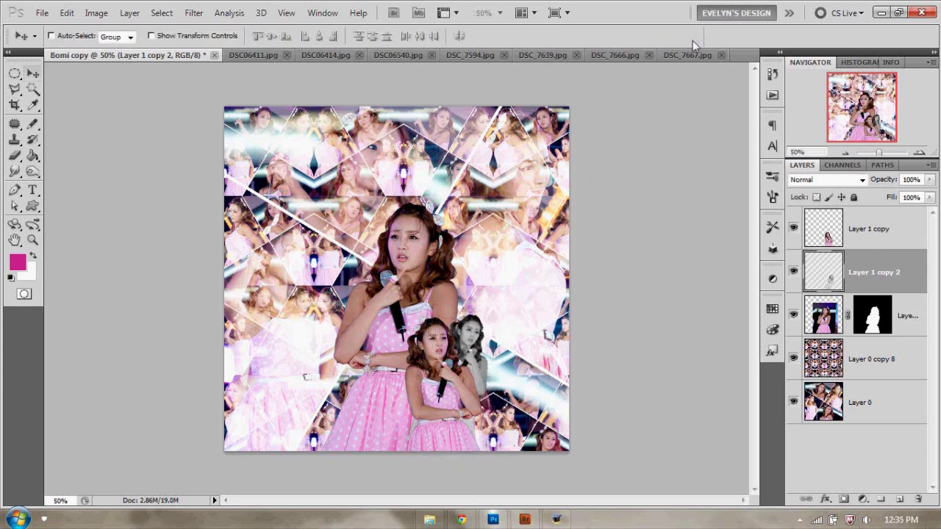
# Nudge the grey figure slightly to the right.
pyautogui.press('Right')
pyautogui.press('Right')
pyautogui.press('Right')
pyautogui.press('Right')
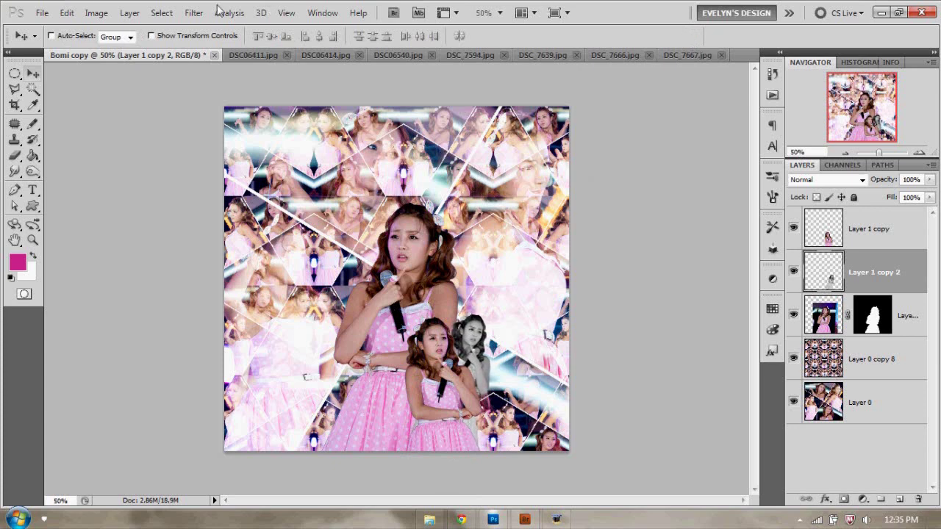
# Pixelate the grey figure with the Mosaic filter and sharpen the result.
pyautogui.click(194, 12)
pyautogui.moveTo(245, 161)
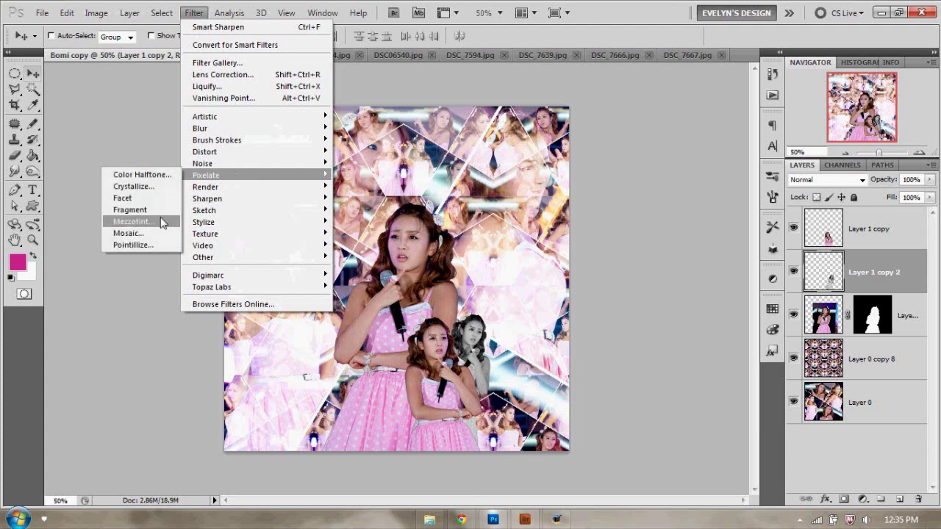
pyautogui.click(143, 235)
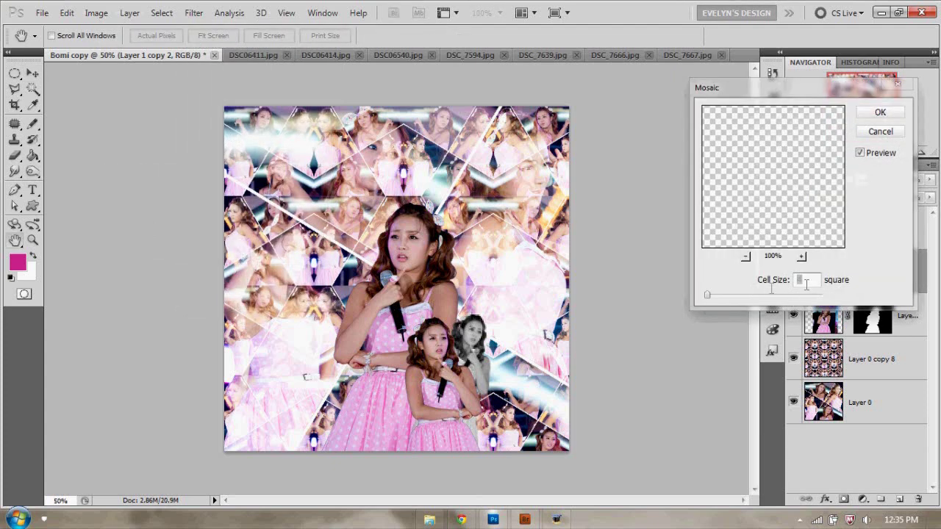
pyautogui.press('Return')
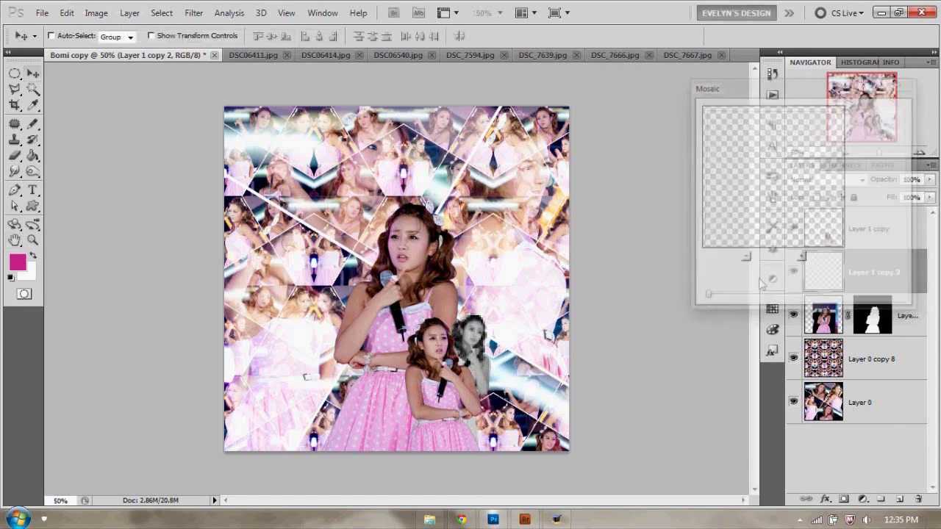
pyautogui.click(194, 12)
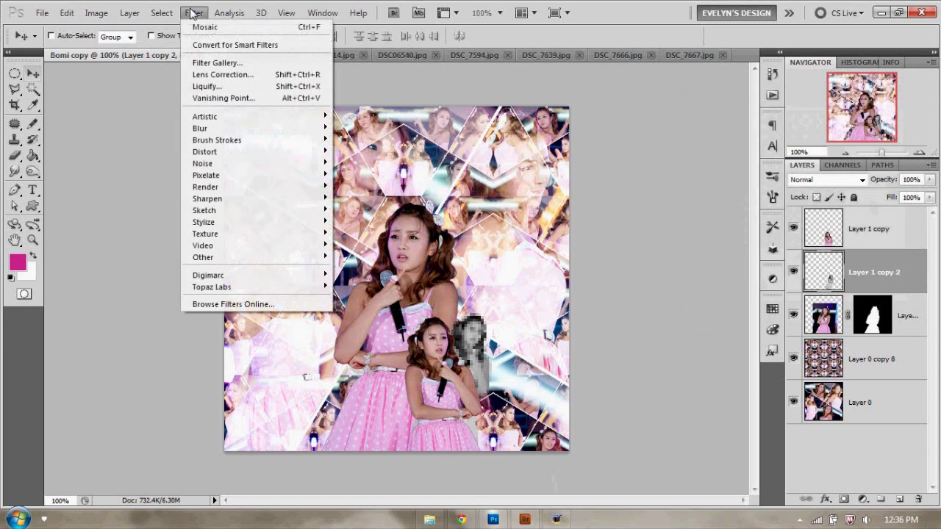
pyautogui.moveTo(234, 198)
pyautogui.click(134, 201)
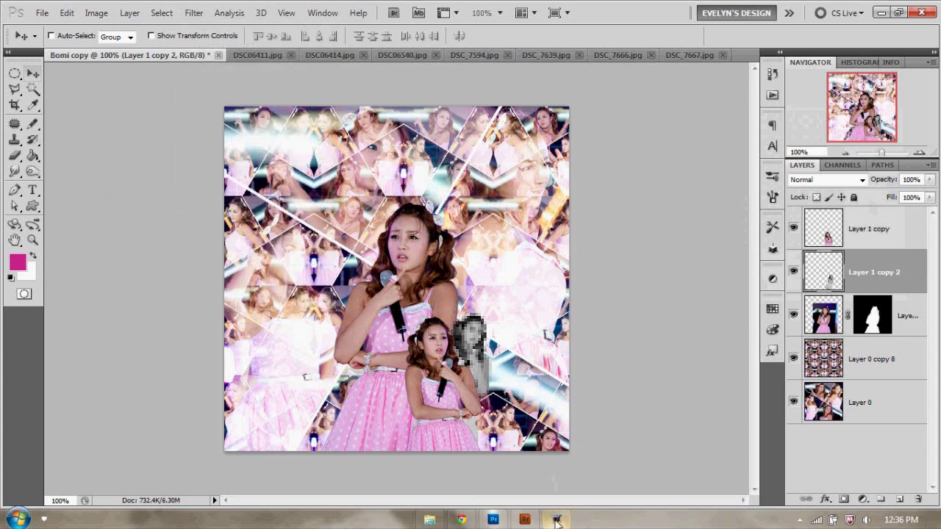
# Make Layer 1 copy the active layer and close DSC06411.jpg without saving its changes.
pyautogui.click(852, 233)
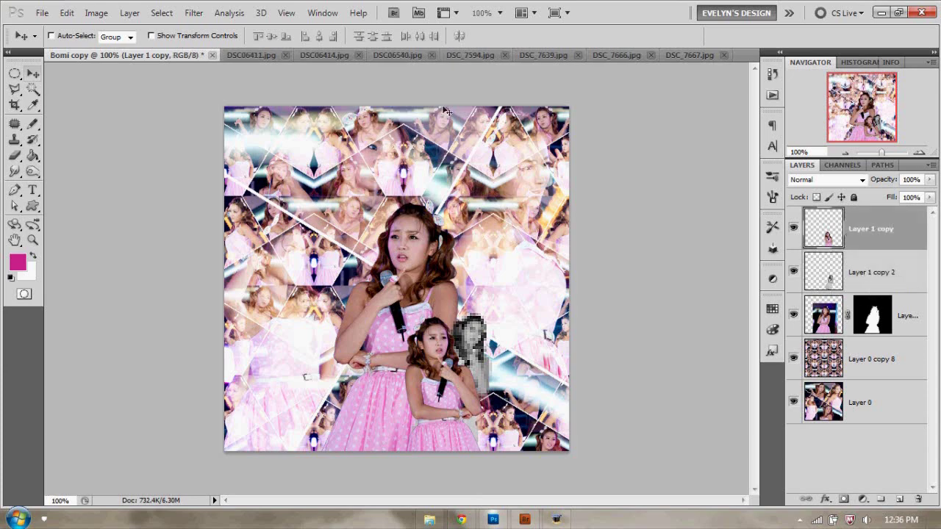
pyautogui.click(269, 56)
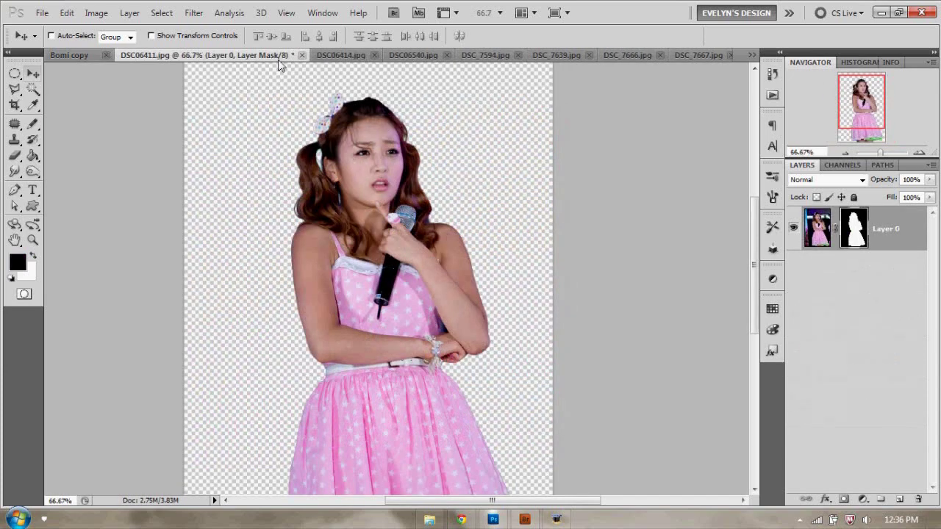
pyautogui.click(301, 55)
pyautogui.press('n')
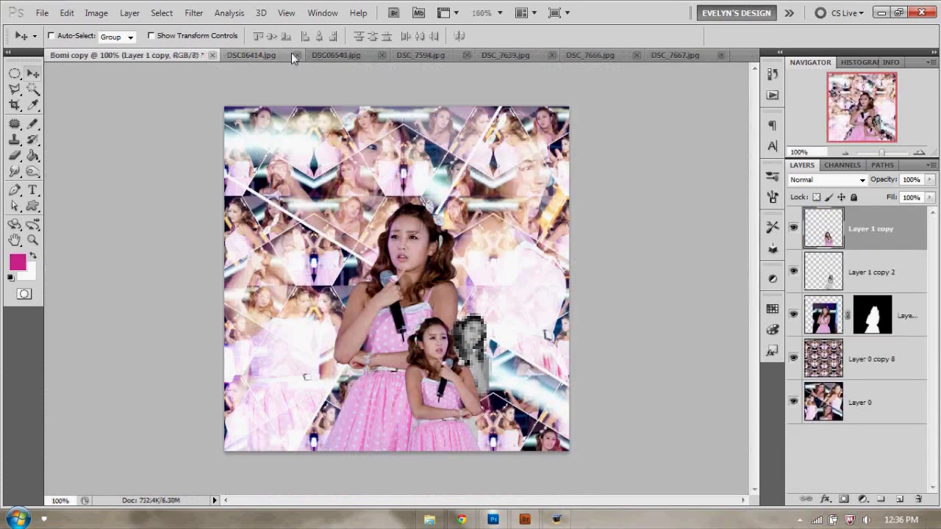
# Look through the open source photos up to DSC_7667.jpg for another picture to use.
pyautogui.click(280, 55)
pyautogui.click(340, 60)
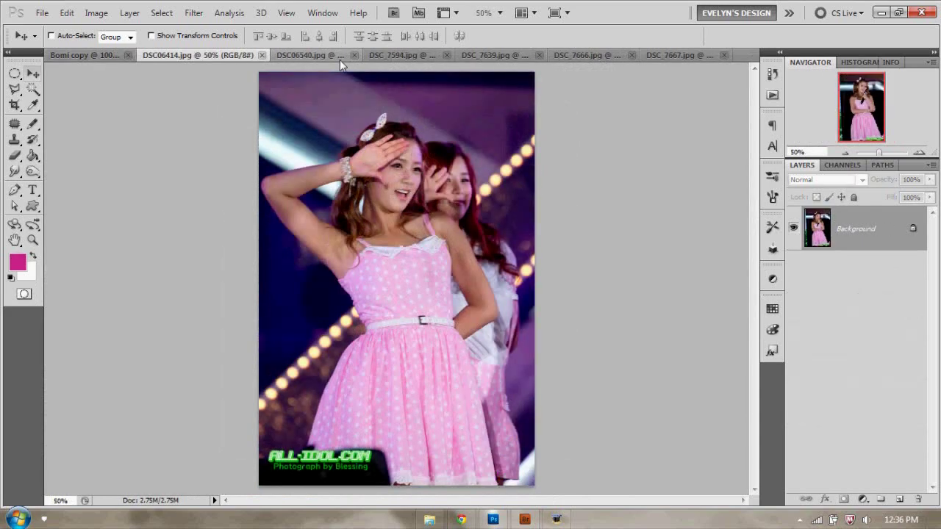
pyautogui.click(392, 59)
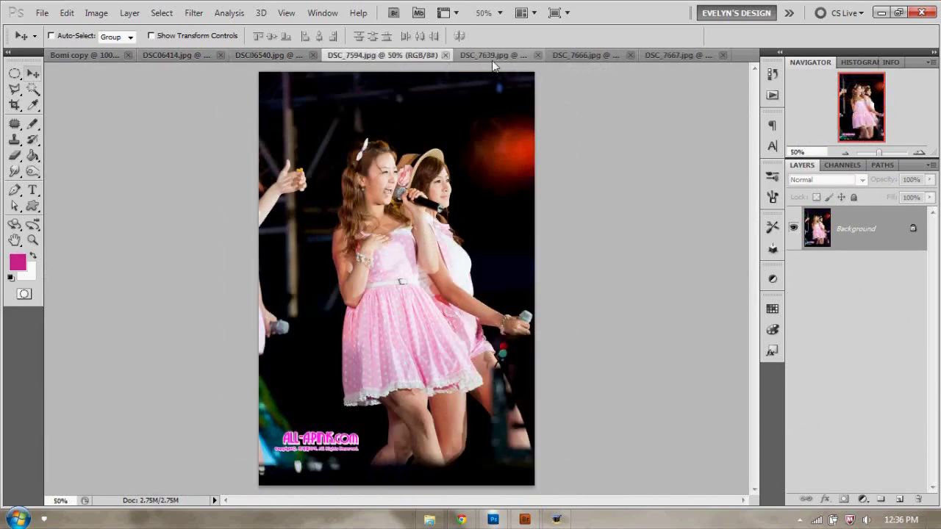
pyautogui.click(500, 62)
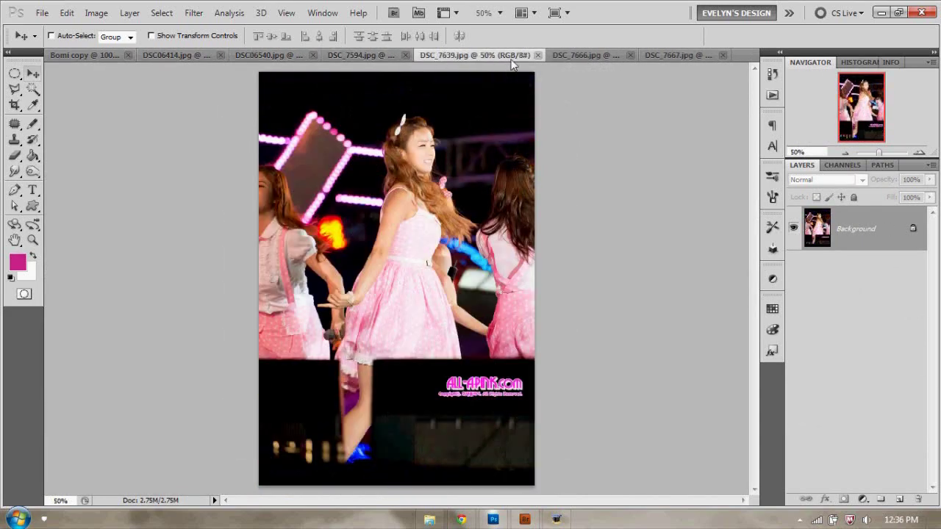
pyautogui.click(584, 56)
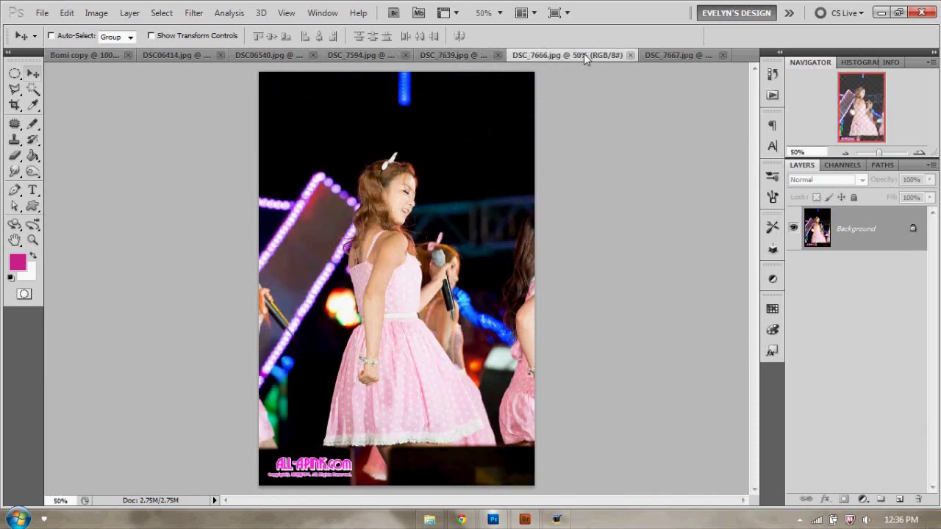
pyautogui.click(667, 59)
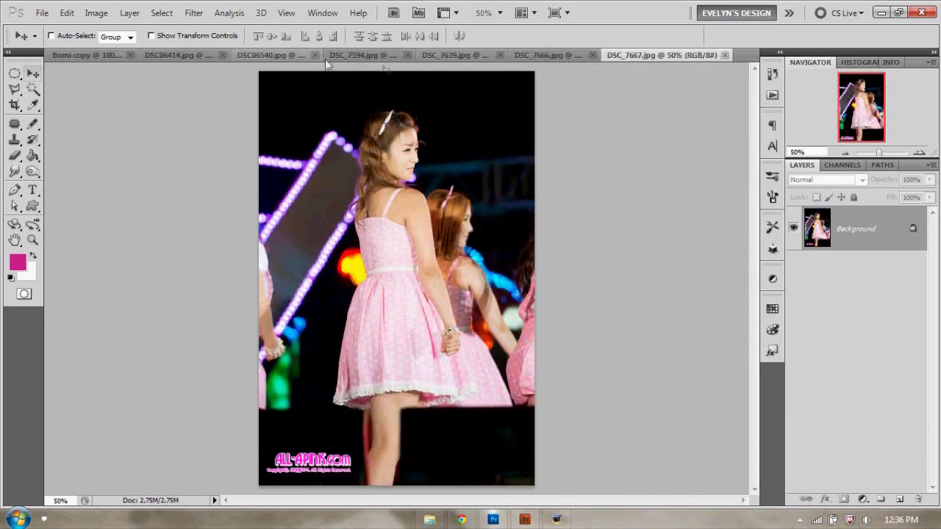
# Copy a circular selection around the woman's upper body in DSC06414.jpg and paste it into the Bomi copy collage.
pyautogui.click(180, 59)
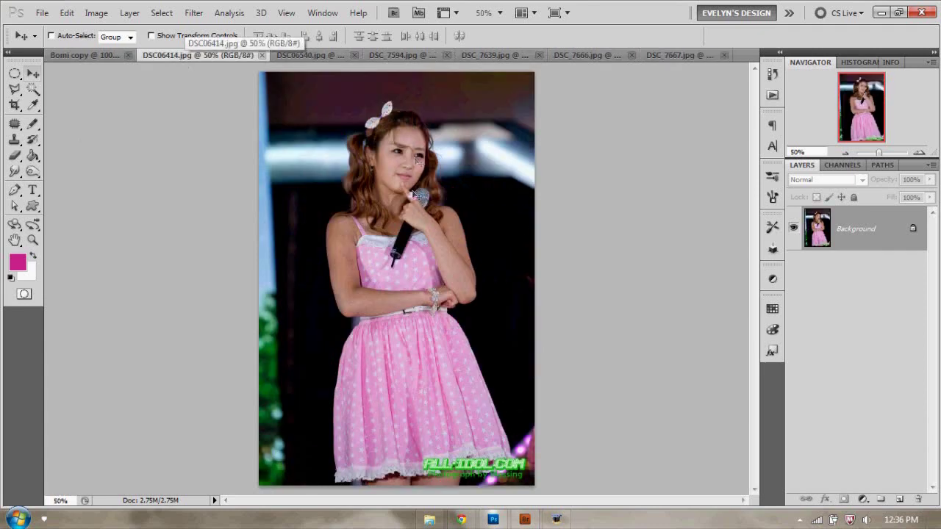
pyautogui.click(15, 74)
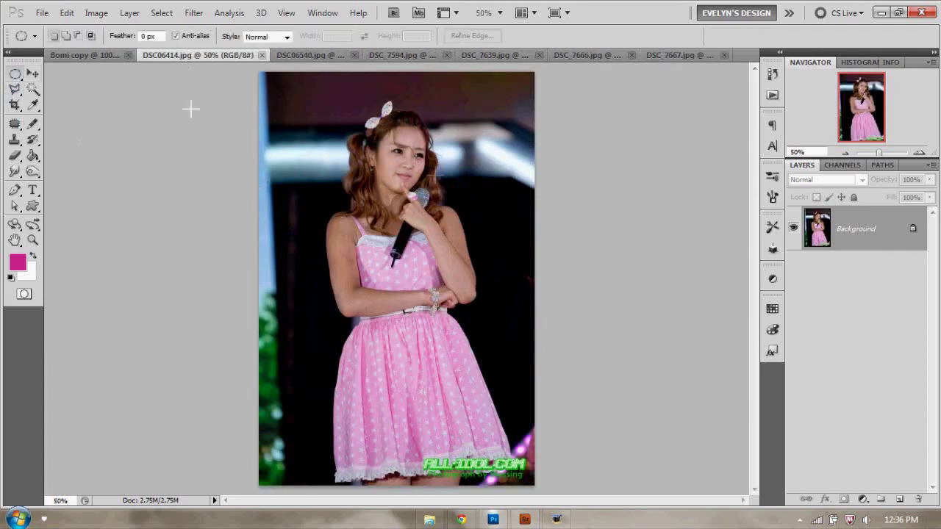
pyautogui.moveTo(20, 81); pyautogui.dragTo(74, 90)
pyautogui.moveTo(481, 301); pyautogui.dragTo(481, 301)
pyautogui.moveTo(380, 185); pyautogui.dragTo(412, 197)
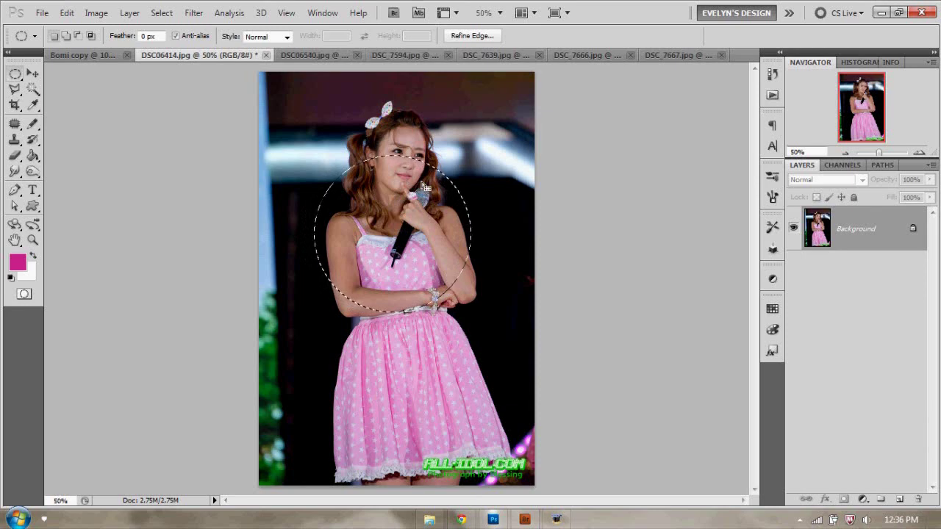
pyautogui.click(107, 56)
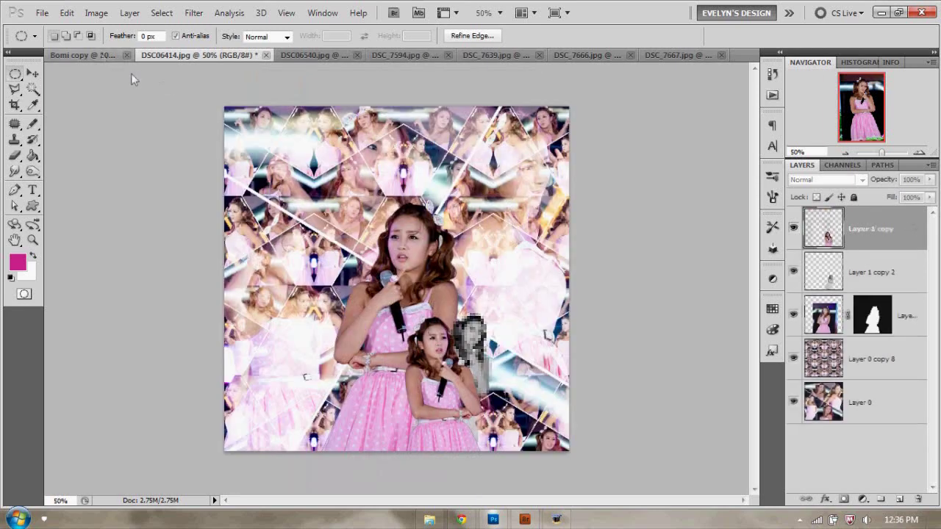
pyautogui.hotkey('ctrl', 'v')
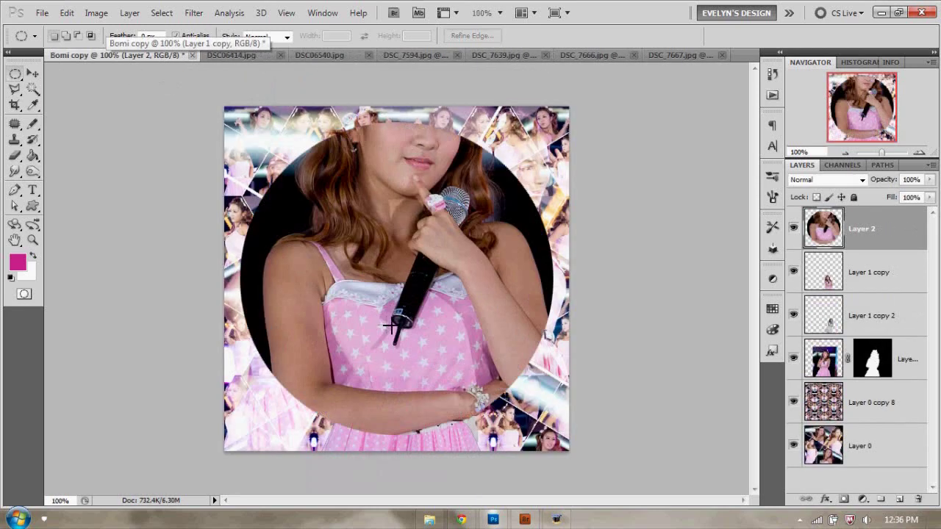
# Move the circular photo's layer below Layer 1 copy 2, scale it to 42.29%, rotate it -18.87° and place it behind the small colour figure.
pyautogui.moveTo(885, 239); pyautogui.dragTo(863, 338)
pyautogui.hotkey('ctrl', 't')
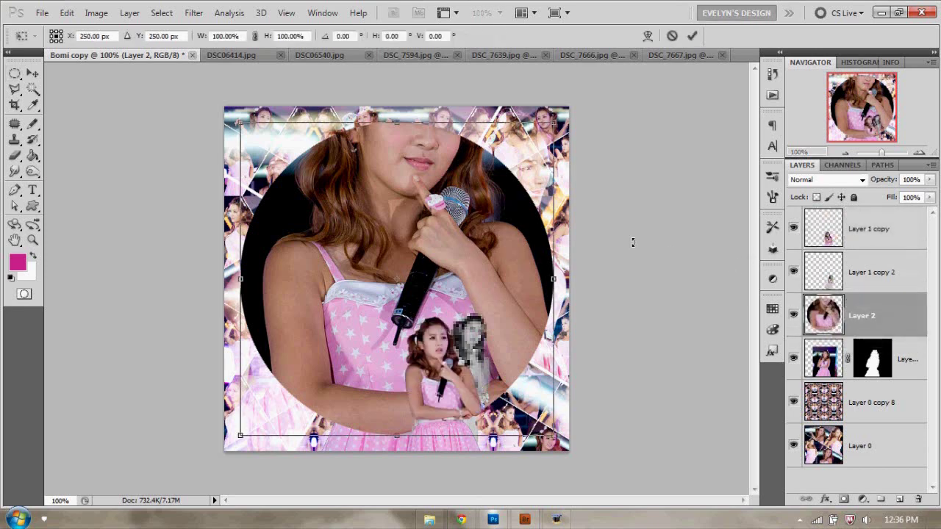
pyautogui.moveTo(549, 124); pyautogui.dragTo(370, 306)
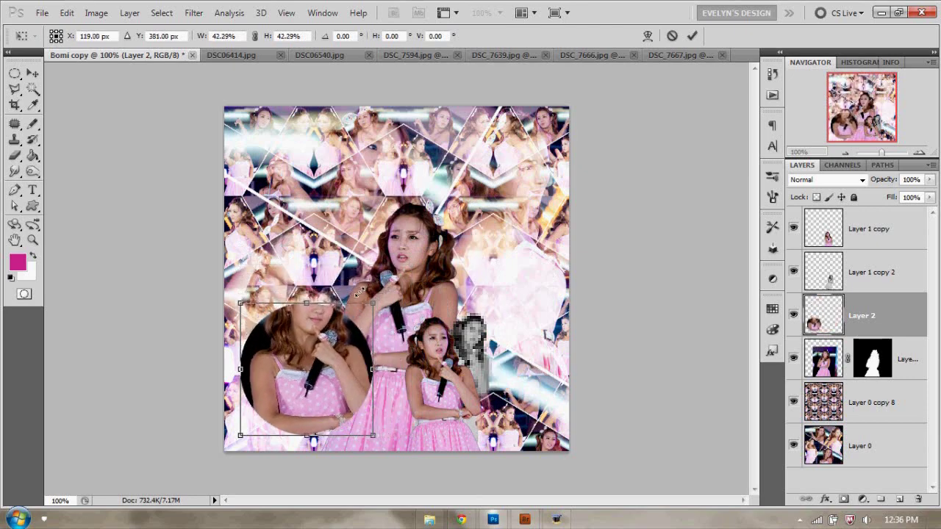
pyautogui.moveTo(381, 263); pyautogui.dragTo(354, 247)
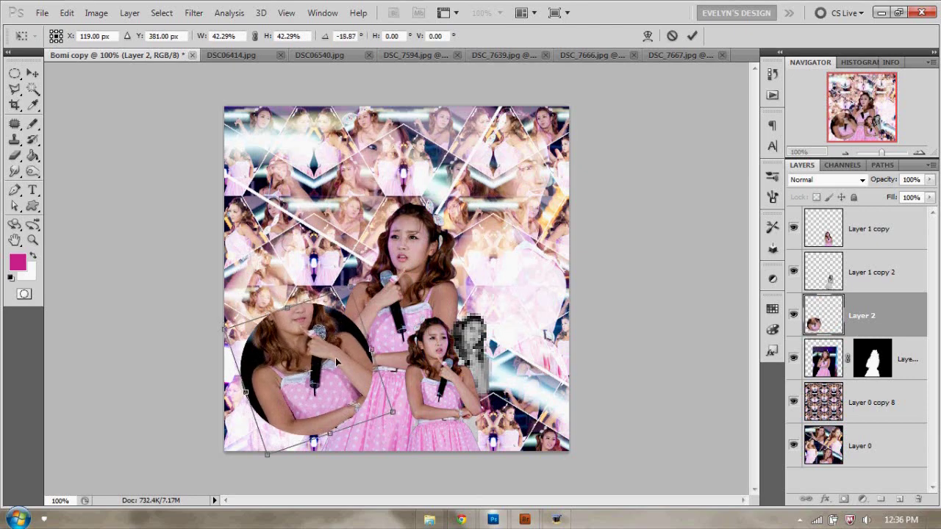
pyautogui.moveTo(335, 357); pyautogui.dragTo(411, 388)
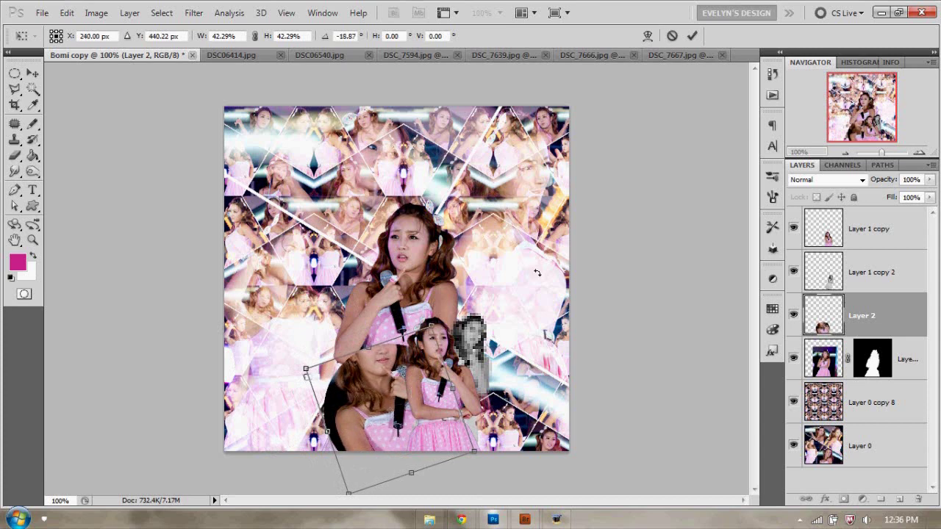
pyautogui.click(691, 35)
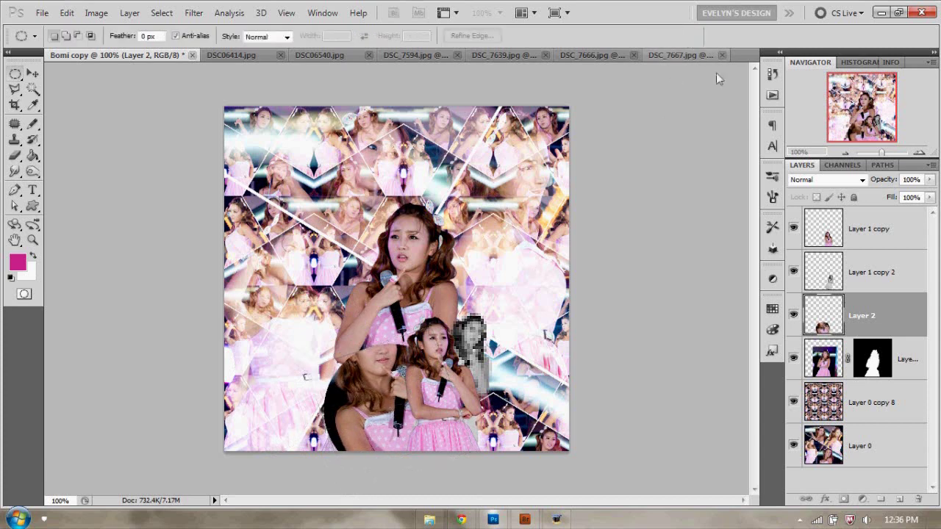
# Add a 2 px outside stroke in bright pink to the circular photo and collapse its effects list.
pyautogui.click(824, 499)
pyautogui.click(821, 491)
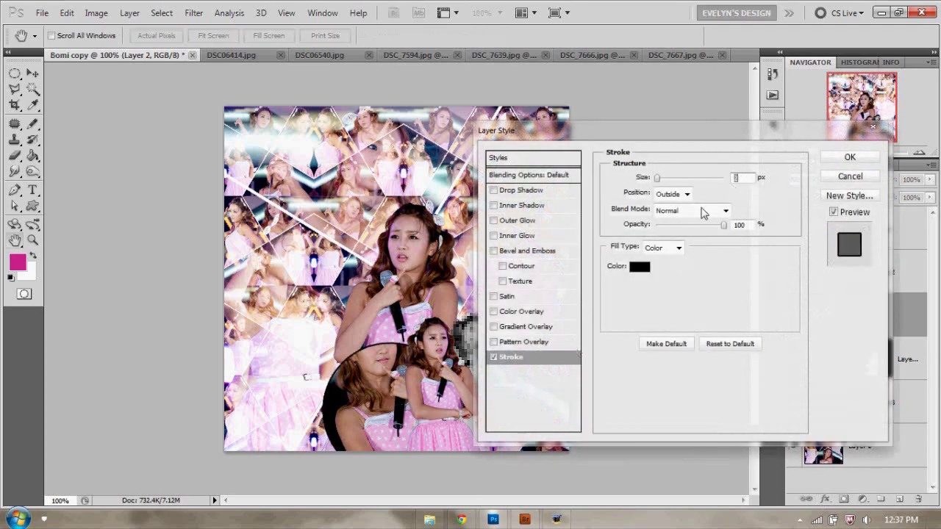
pyautogui.click(640, 267)
pyautogui.click(23, 259)
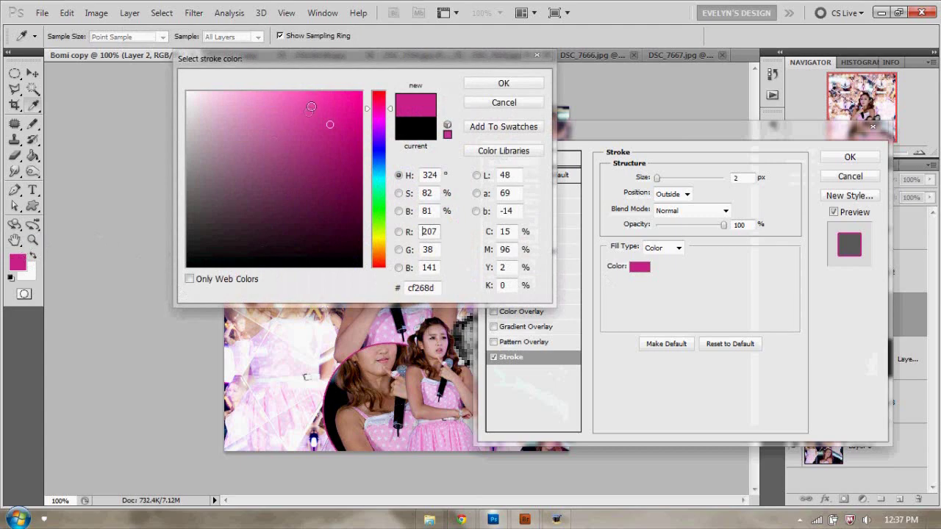
pyautogui.click(310, 95)
pyautogui.click(503, 83)
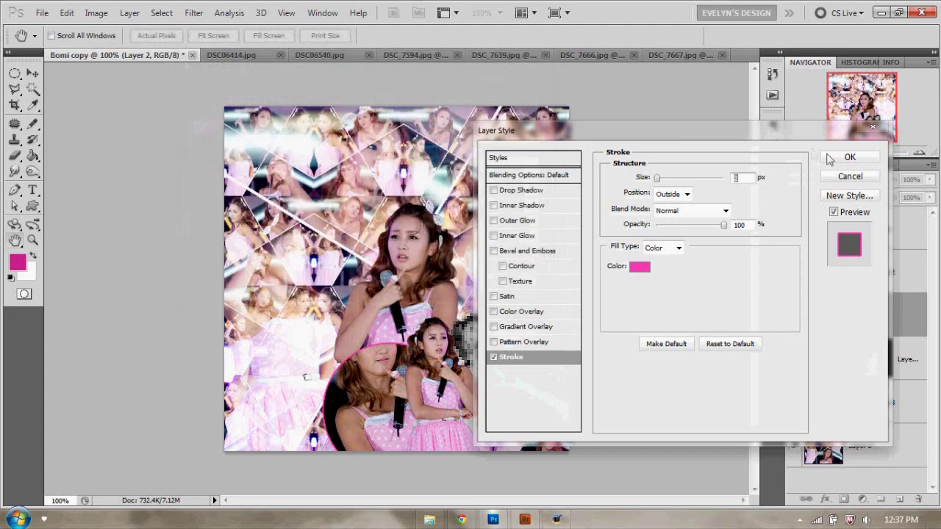
pyautogui.click(845, 158)
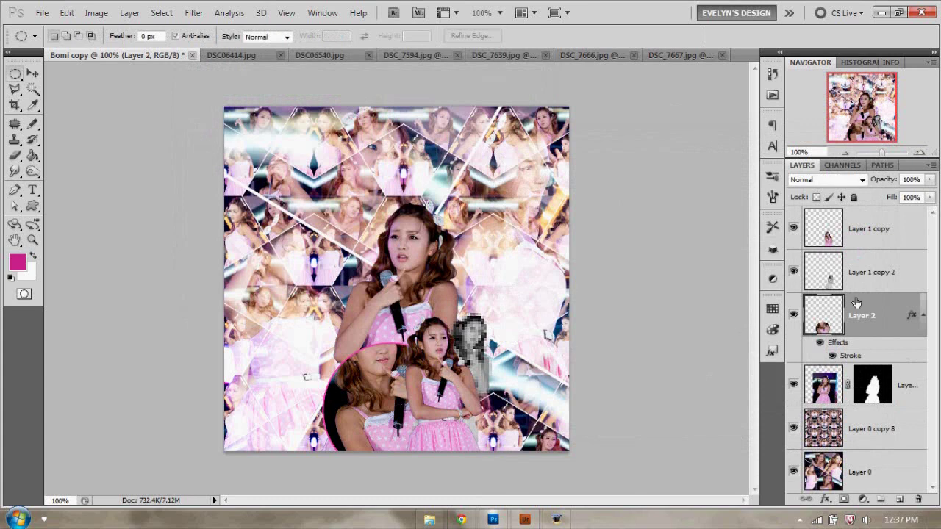
pyautogui.click(918, 316)
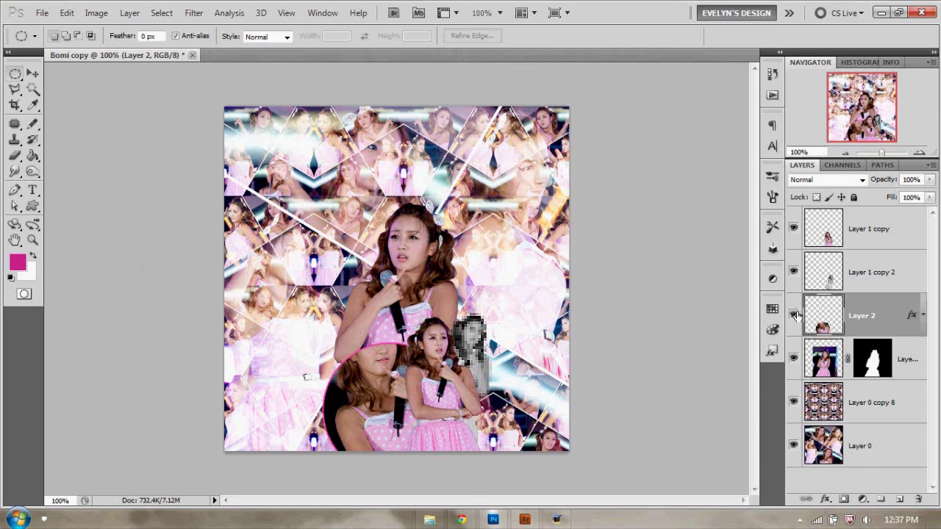
# Hide Layer 2, Layer 1 copy 2 and Layer 1 copy, and try tracing the main figure's edge with the Pen tool.
pyautogui.moveTo(796, 315); pyautogui.dragTo(794, 224)
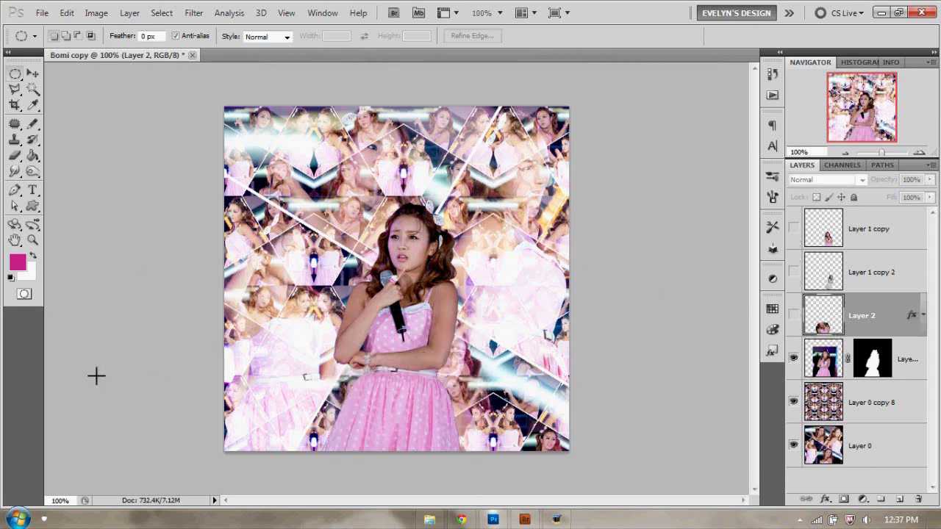
pyautogui.click(15, 190)
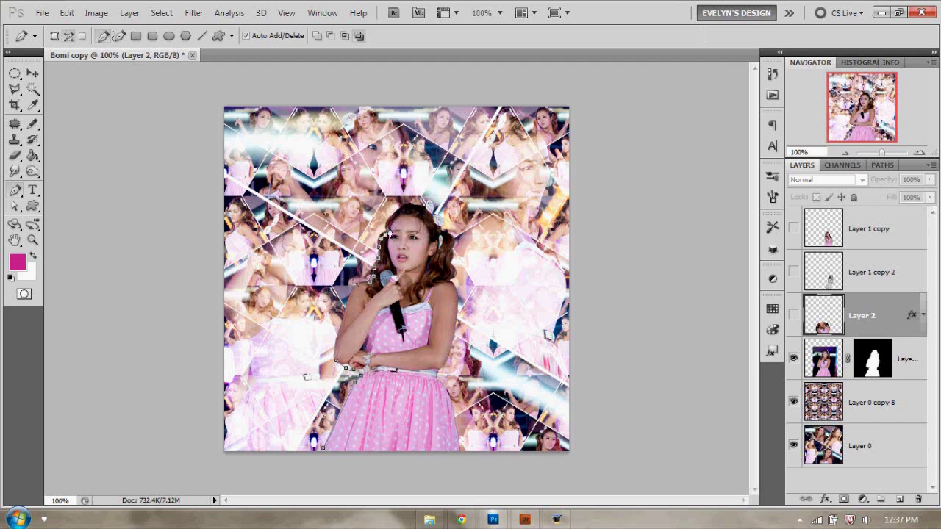
pyautogui.click(425, 211)
# Choose the Pencil tool and set its size to 2 px.
pyautogui.click(32, 123)
pyautogui.rightClick(33, 124)
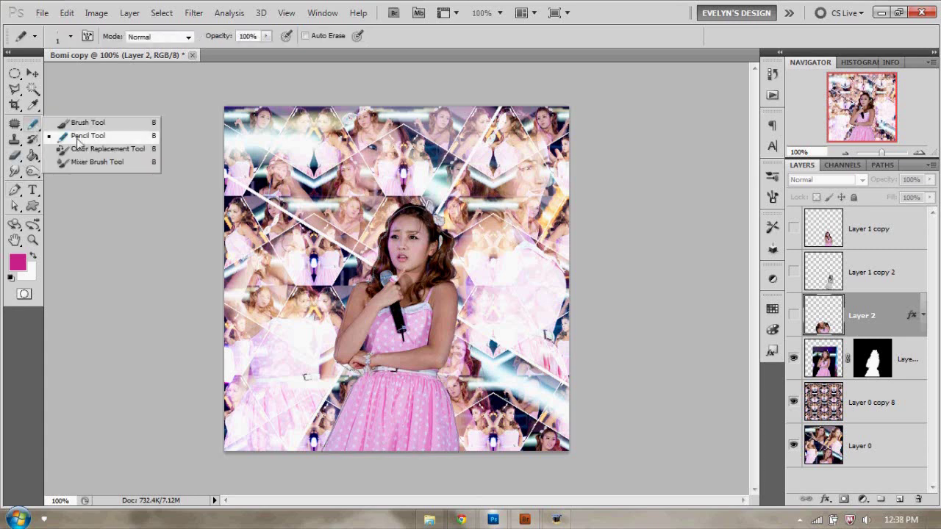
pyautogui.click(51, 135)
pyautogui.click(71, 36)
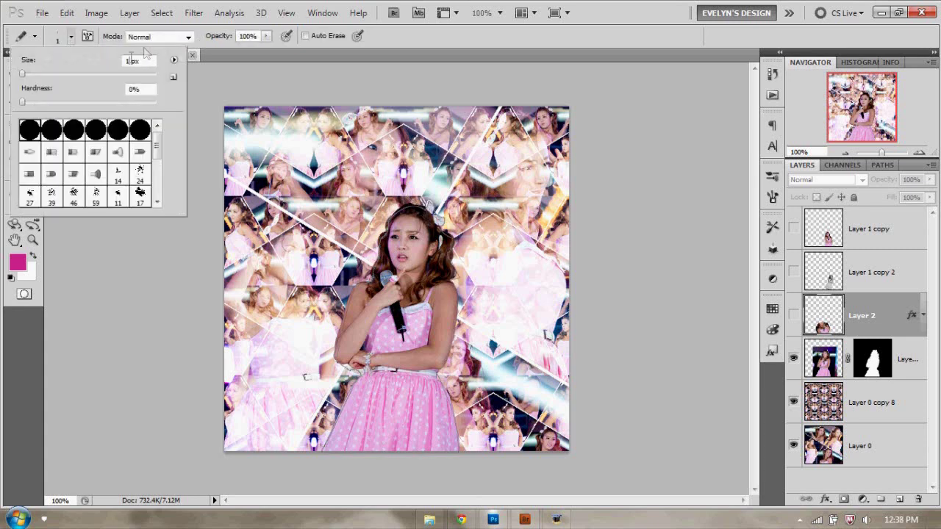
pyautogui.write('2')
pyautogui.press('Return')
# Add a new empty layer directly above the main figure's masked layer and choose the Pen tool.
pyautogui.click(889, 397)
pyautogui.click(802, 366)
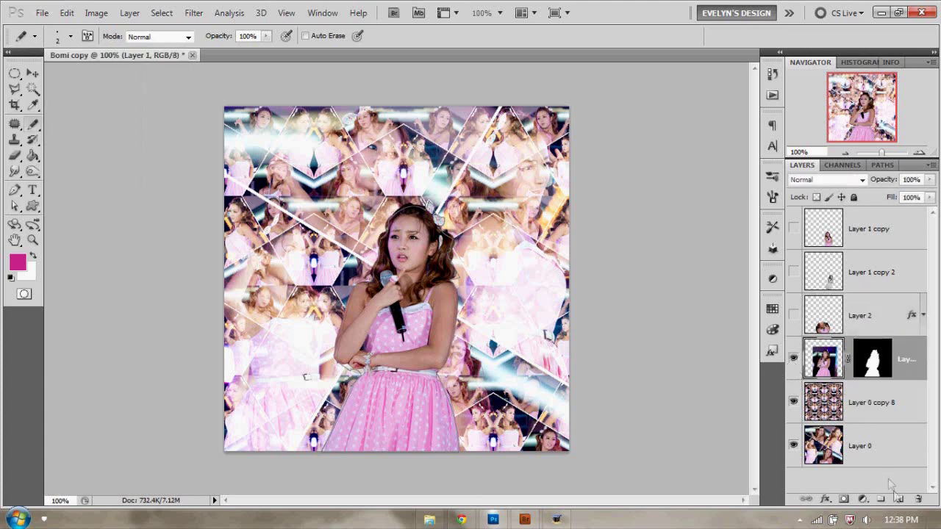
pyautogui.click(898, 499)
pyautogui.click(15, 189)
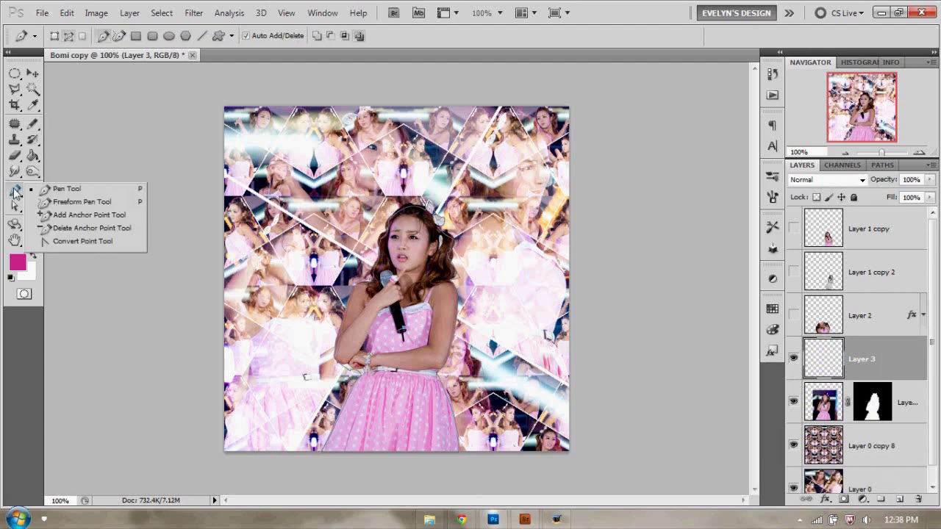
pyautogui.rightClick(425, 273)
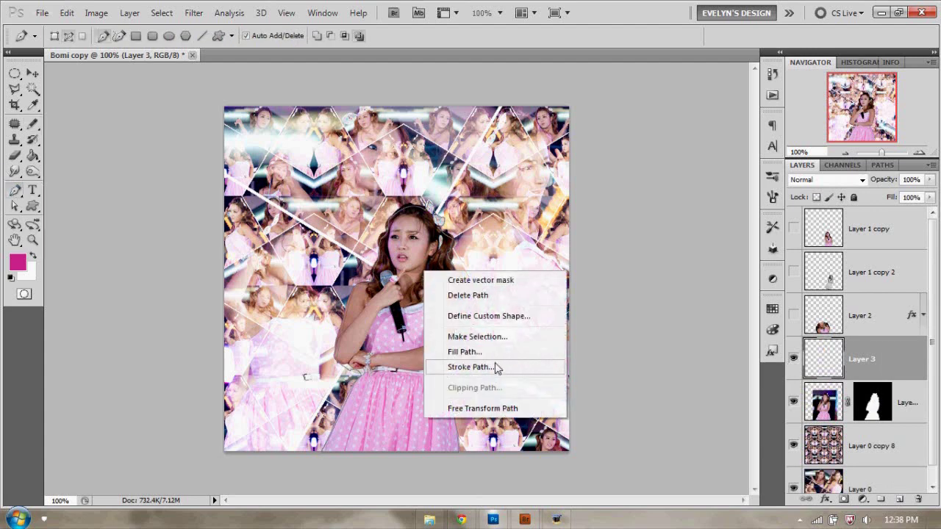
pyautogui.click(470, 367)
pyautogui.click(427, 177)
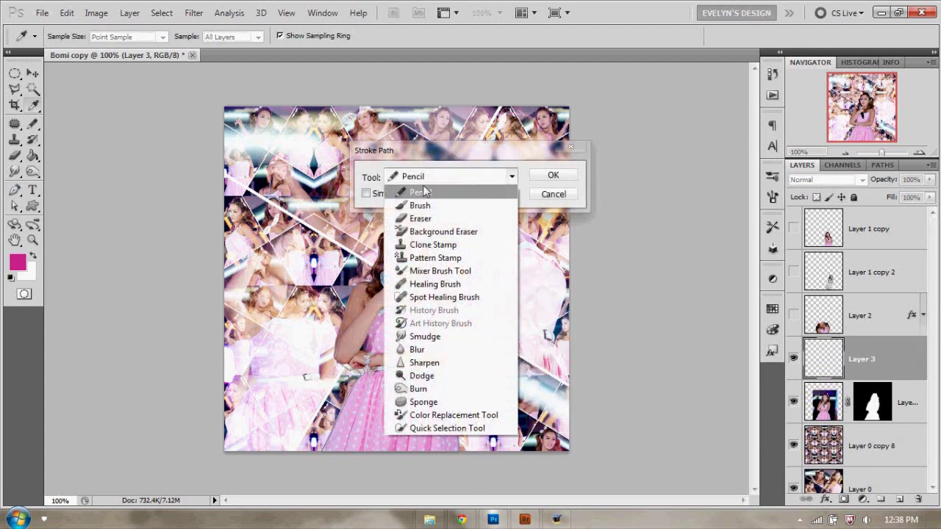
pyautogui.click(449, 193)
pyautogui.click(552, 194)
# Stroke the traced path around the main figure on Layer 3 with the Pencil, without simulated pressure.
pyautogui.rightClick(420, 343)
pyautogui.click(451, 441)
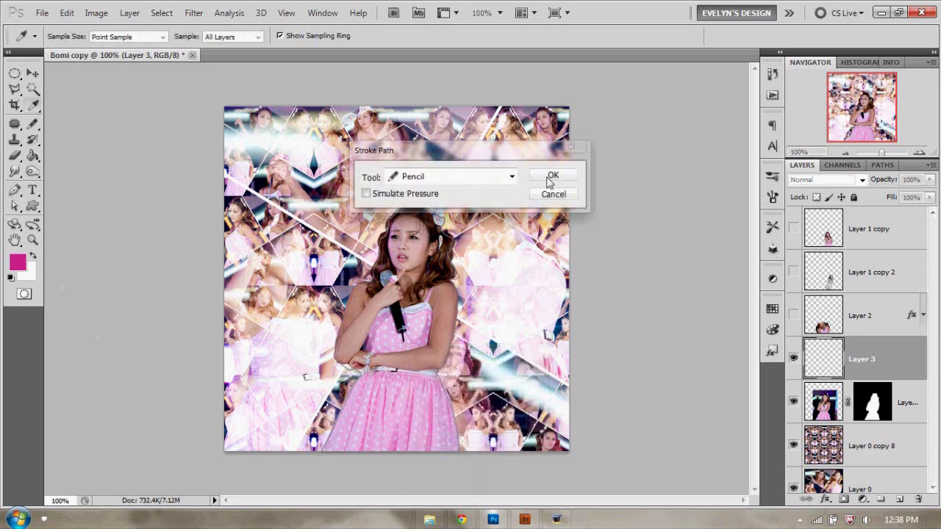
pyautogui.click(552, 178)
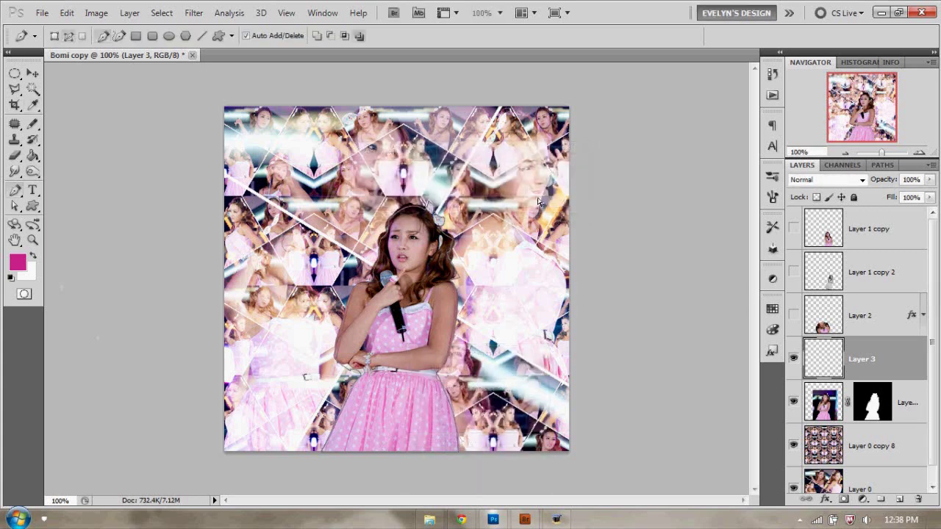
# Add pencil strokes of the same path in cyan on Layer 4 and light pink on Layer 5, and delete the path.
pyautogui.click(897, 499)
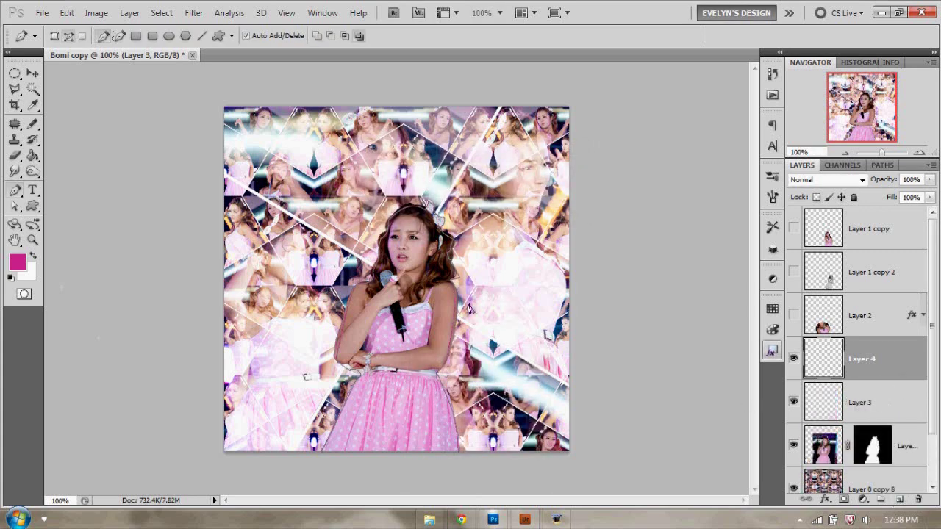
pyautogui.click(34, 105)
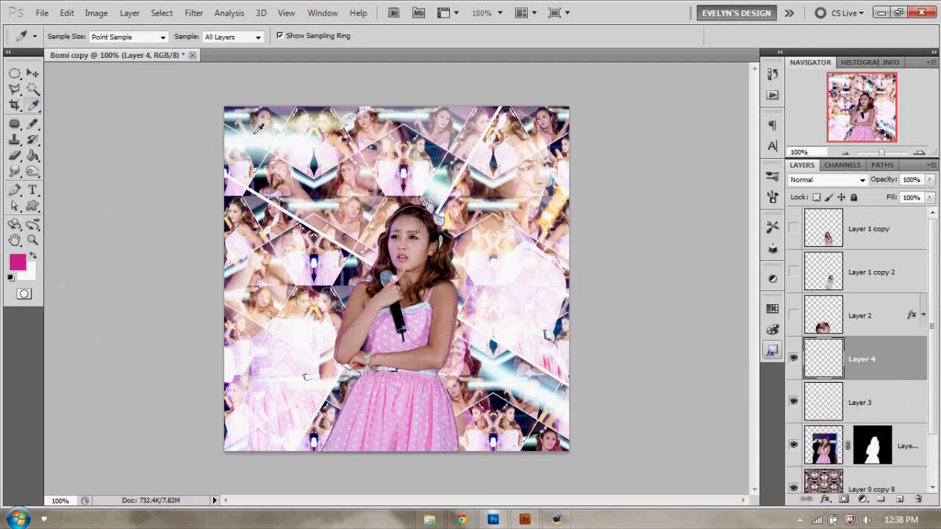
pyautogui.rightClick(348, 294)
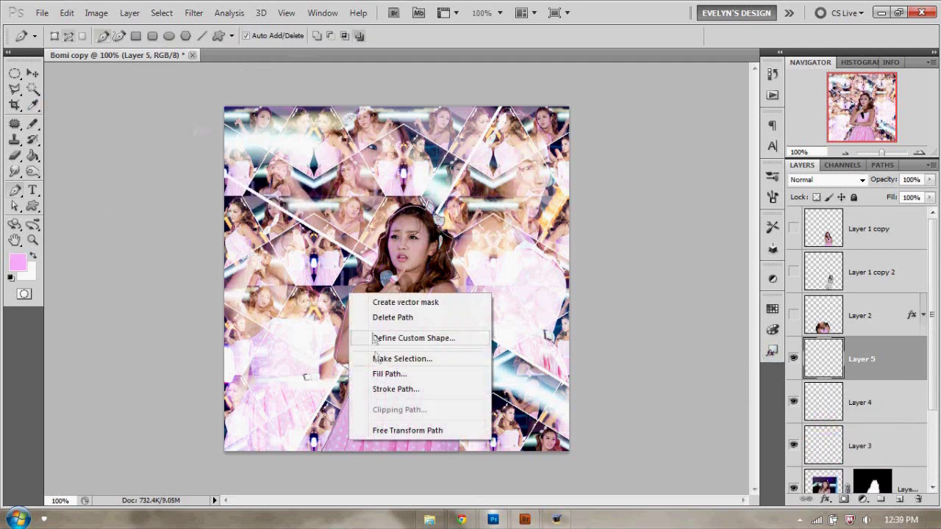
pyautogui.click(393, 317)
# Shift the light pink outline on Layer 5 a little to the left with the Move tool.
pyautogui.click(32, 240)
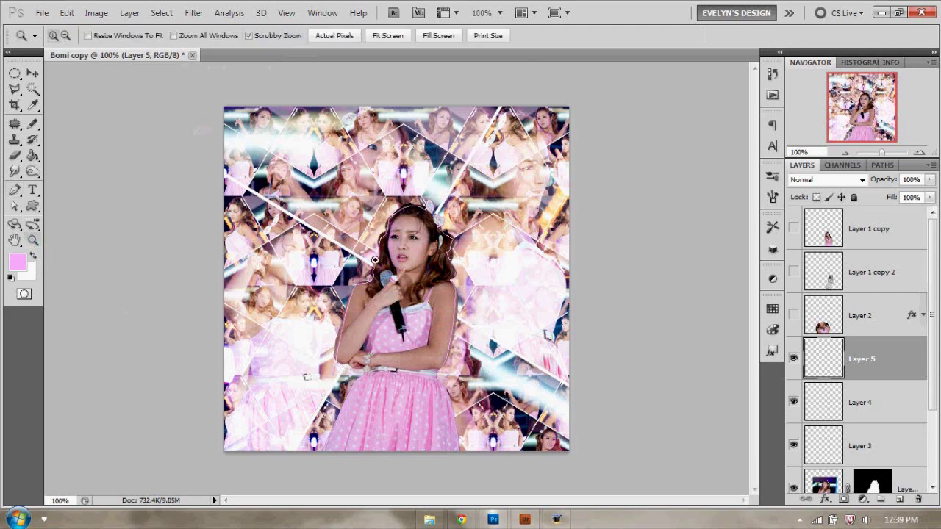
pyautogui.click(376, 261)
pyautogui.click(376, 262)
pyautogui.scroll(-2, 862, 313)
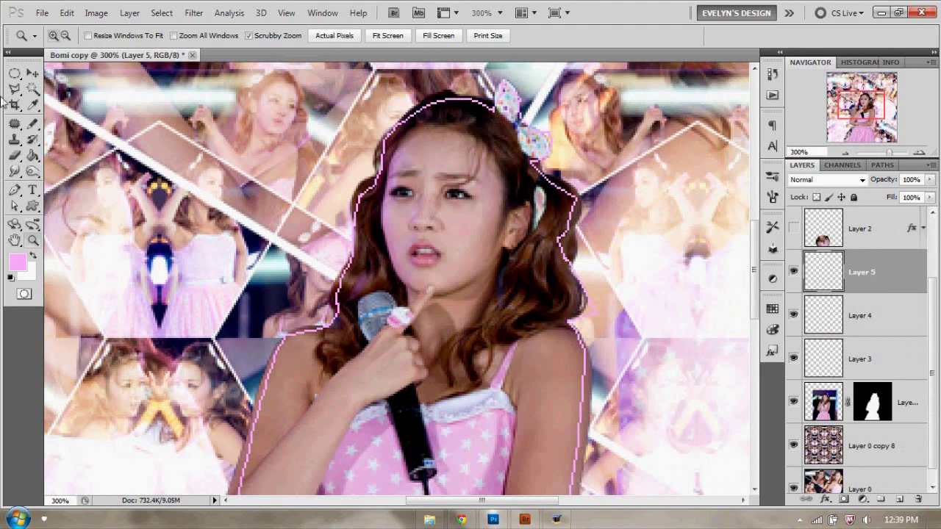
pyautogui.click(32, 74)
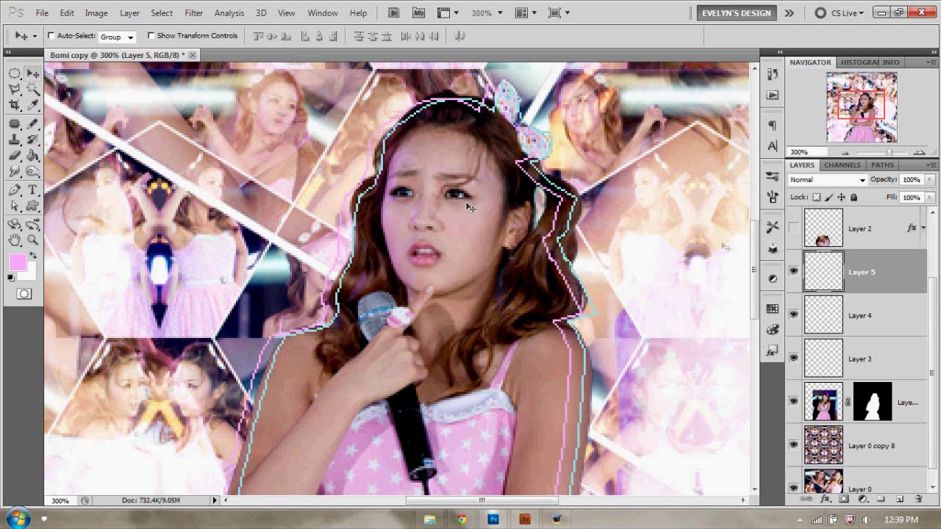
# Nudge the cyan outline on Layer 4 to the left, past the light pink outline.
pyautogui.click(915, 324)
pyautogui.press('Left')
pyautogui.press('Left')
pyautogui.press('Left')
pyautogui.press('Left')
pyautogui.press('Left')
pyautogui.press('Left')
pyautogui.press('Left')
pyautogui.press('Left')
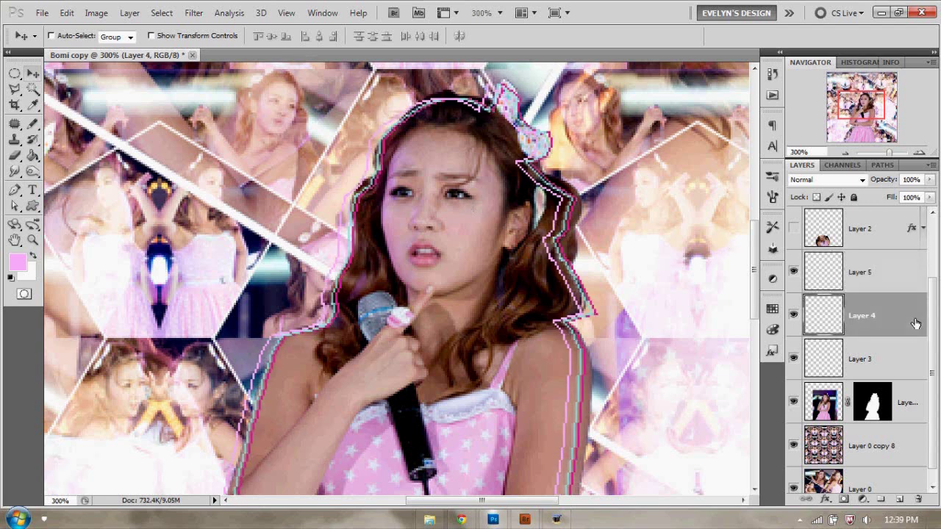
pyautogui.press('Left')
pyautogui.press('Left')
pyautogui.press('Left')
pyautogui.press('Left')
pyautogui.press('Left')
pyautogui.press('Left')
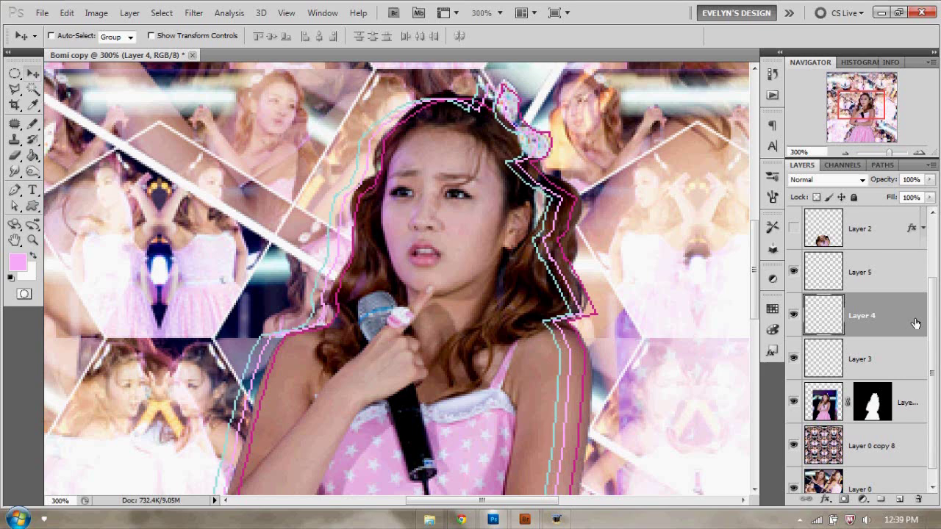
# Merge the three outline layers, Layer 3, Layer 4 and Layer 5, into one layer.
pyautogui.keyDown('shift'); pyautogui.click(882, 363); pyautogui.keyUp('shift')
pyautogui.keyDown('shift'); pyautogui.click(879, 269); pyautogui.keyUp('shift')
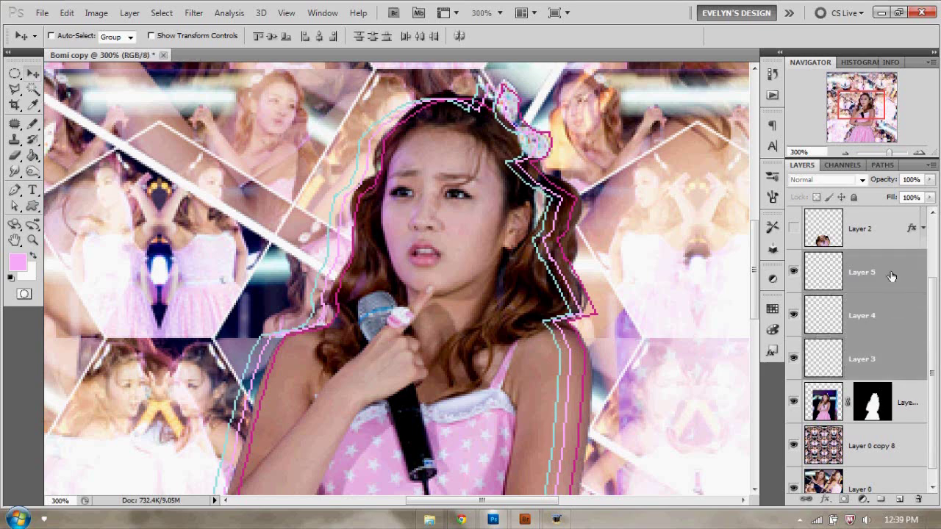
pyautogui.rightClick(882, 270)
pyautogui.click(905, 282)
pyautogui.keyDown('shift'); pyautogui.click(898, 354); pyautogui.keyUp('shift')
pyautogui.rightClick(898, 352)
pyautogui.click(838, 311)
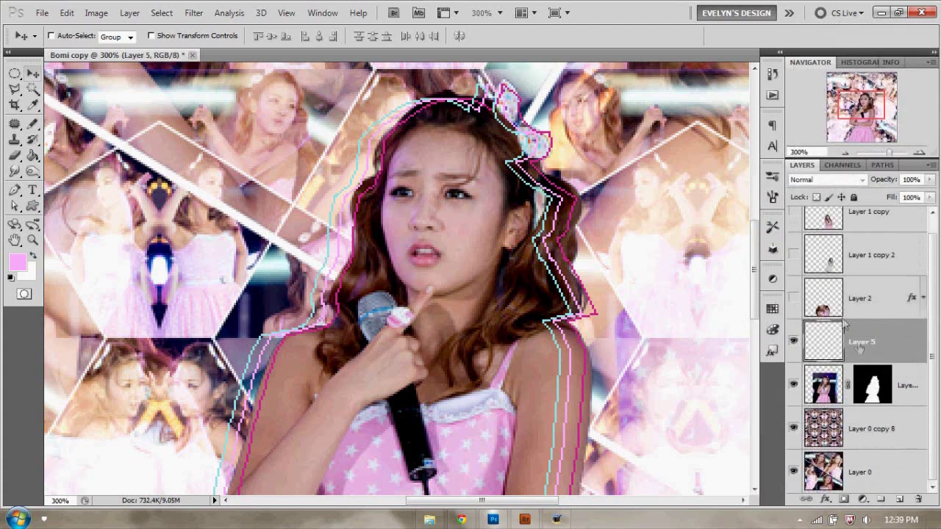
# Duplicate the merged outline layer with the copy offset to the right, and place both below the main figure's masked layer.
pyautogui.hotkey('ctrl', 'j')
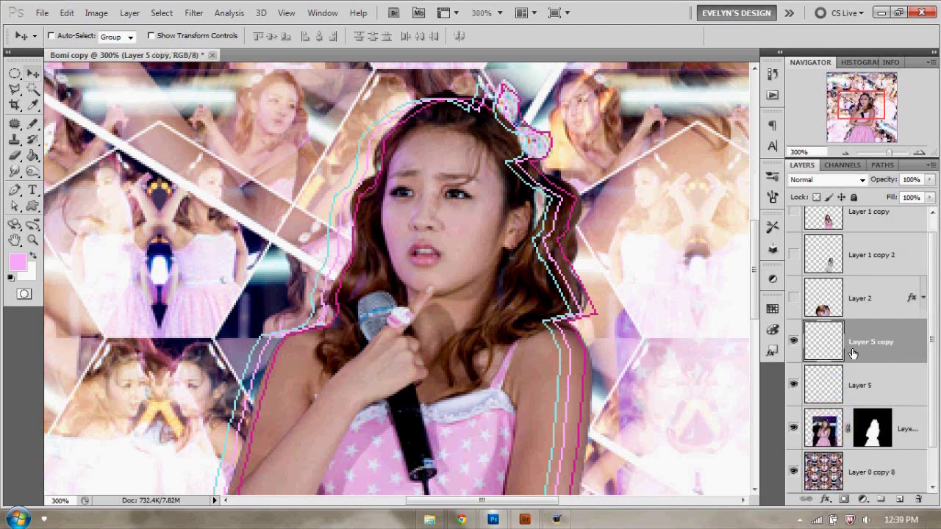
pyautogui.hotkey('shift', 'Right')
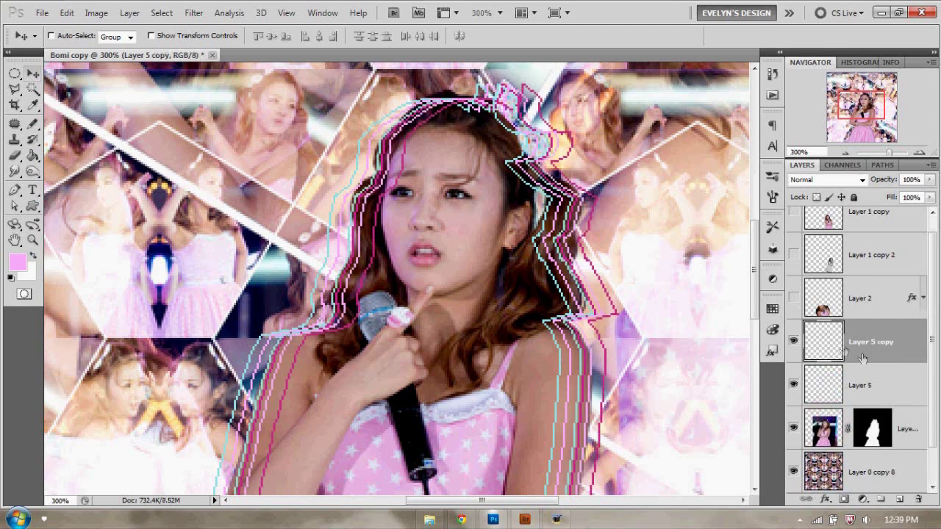
pyautogui.keyDown('shift'); pyautogui.click(871, 387); pyautogui.keyUp('shift')
pyautogui.scroll(-1, 875, 387)
pyautogui.moveTo(880, 385); pyautogui.dragTo(891, 403)
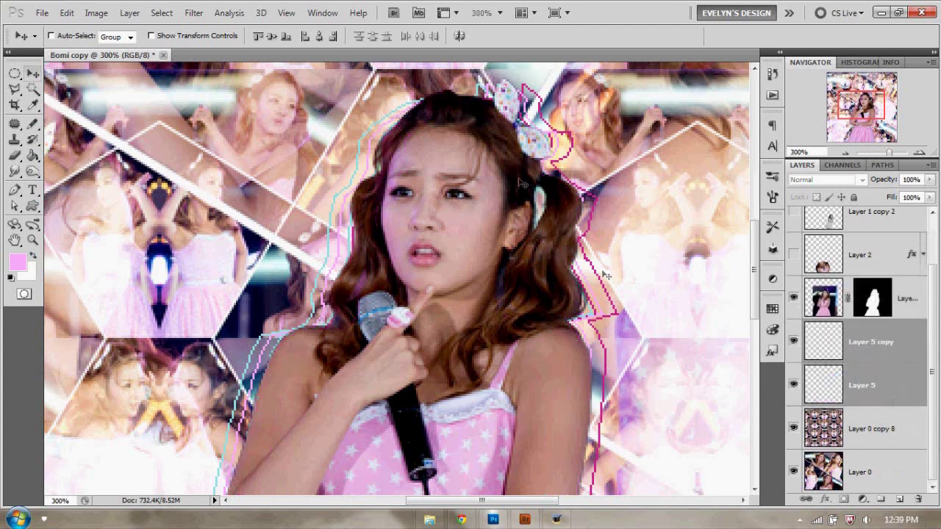
# Spread the outlines on both sides of the figure by nudging Layer 5 copy right and Layer 5 left.
pyautogui.click(887, 355)
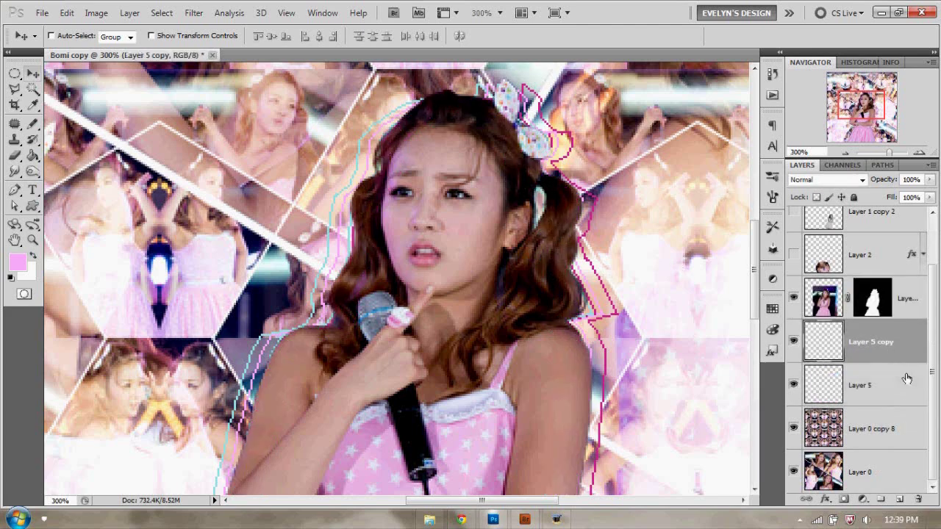
pyautogui.click(881, 390)
pyautogui.press('Right')
pyautogui.press('Right')
pyautogui.press('Right')
pyautogui.press('Right')
pyautogui.press('Right')
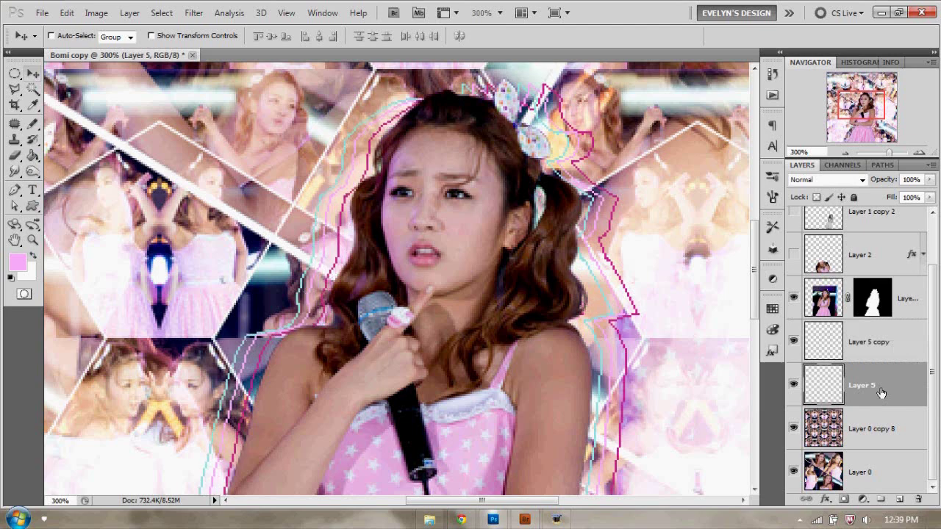
# Nudge Layer 5 copy slightly back to the left, closer to the figure.
pyautogui.click(893, 344)
pyautogui.press('Left')
pyautogui.press('Left')
pyautogui.press('Left')
pyautogui.press('Left')
pyautogui.press('Left')
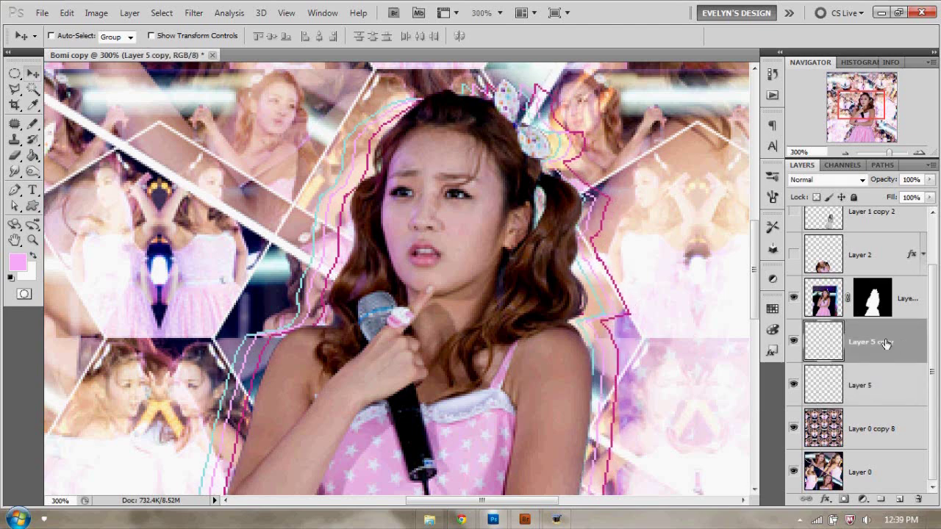
# Show Layer 2, Layer 1 copy 2 and Layer 1 copy again, and view the whole design at 100%.
pyautogui.scroll(2, 808, 323)
pyautogui.click(793, 315)
pyautogui.click(793, 272)
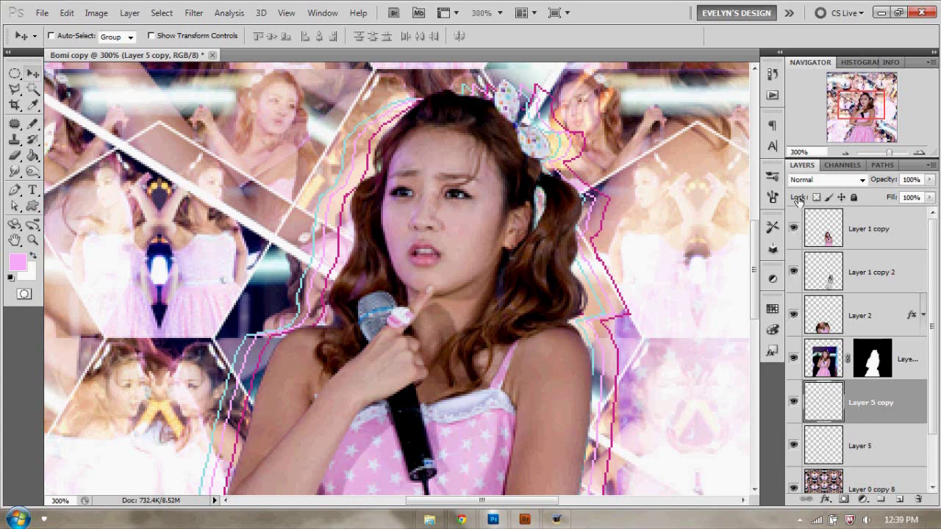
pyautogui.click(845, 152)
pyautogui.click(845, 153)
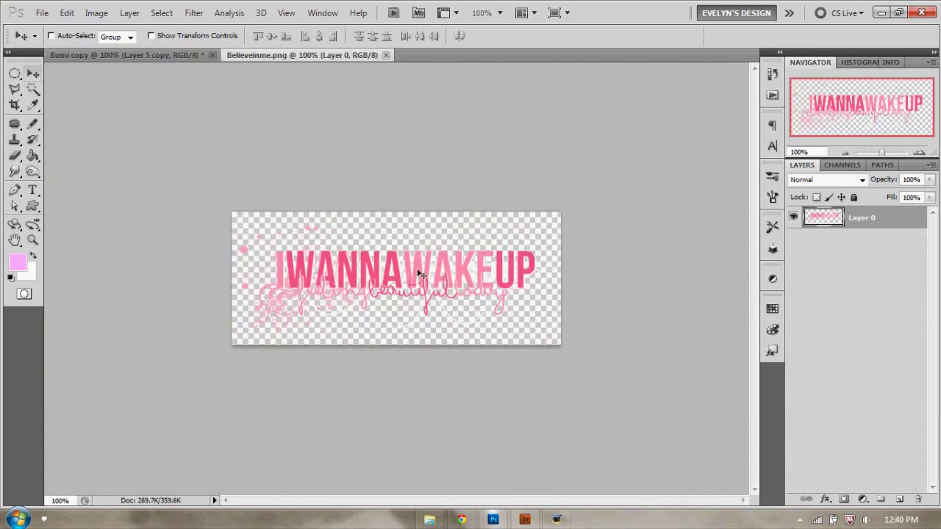
# Copy the pink title artwork from Believeinme.png into the collage and place it near the top above the main figure.
pyautogui.moveTo(421, 274); pyautogui.dragTo(261, 94)
pyautogui.moveTo(169, 59); pyautogui.dragTo(416, 190)
pyautogui.moveTo(423, 180); pyautogui.dragTo(424, 164)
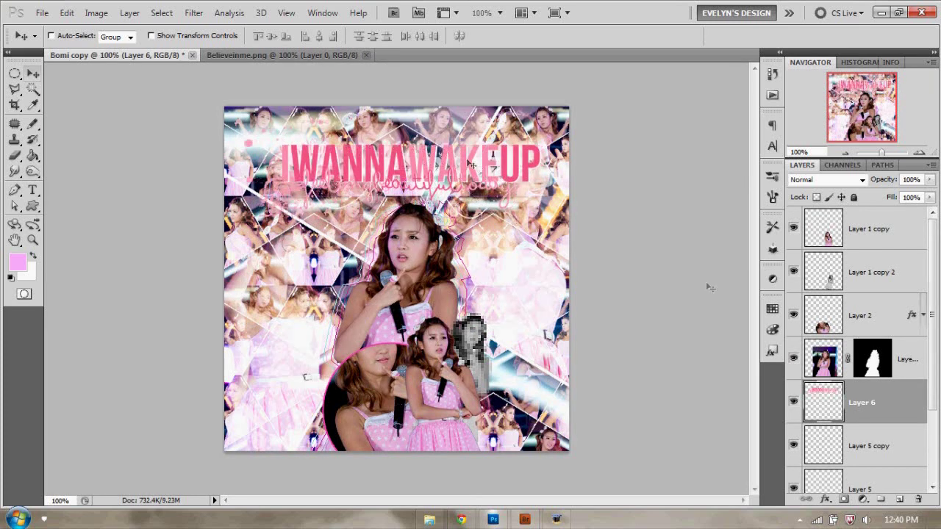
# Move the title layer beneath both outline layers, directly above Layer 0 copy 8.
pyautogui.moveTo(860, 400); pyautogui.dragTo(849, 435)
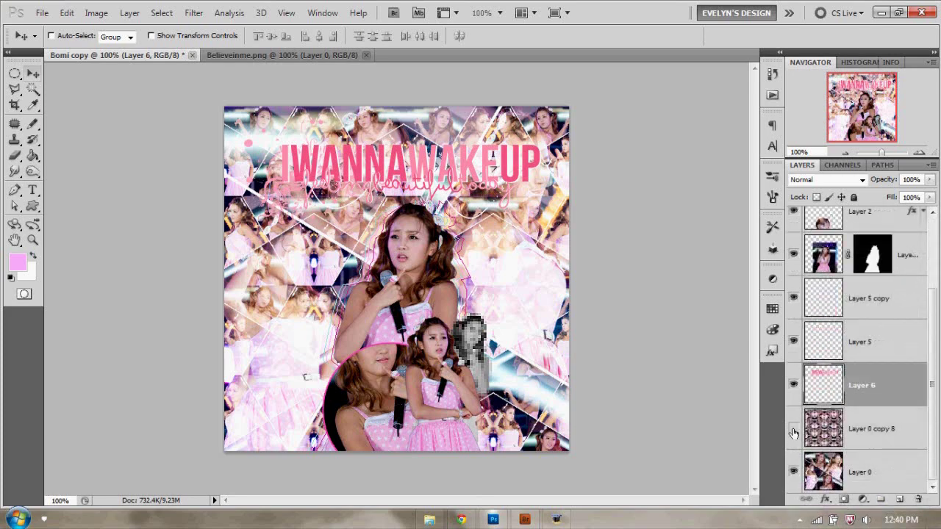
pyautogui.click(793, 430)
pyautogui.click(792, 431)
# Move the title slightly down and center it horizontally on the canvas.
pyautogui.moveTo(496, 168); pyautogui.dragTo(505, 178)
pyautogui.hotkey('ctrl', 'a')
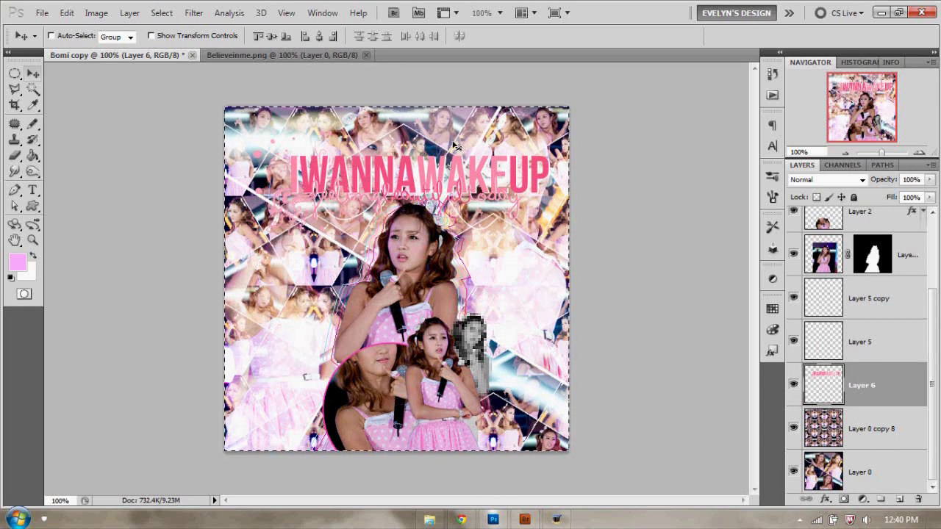
pyautogui.click(322, 36)
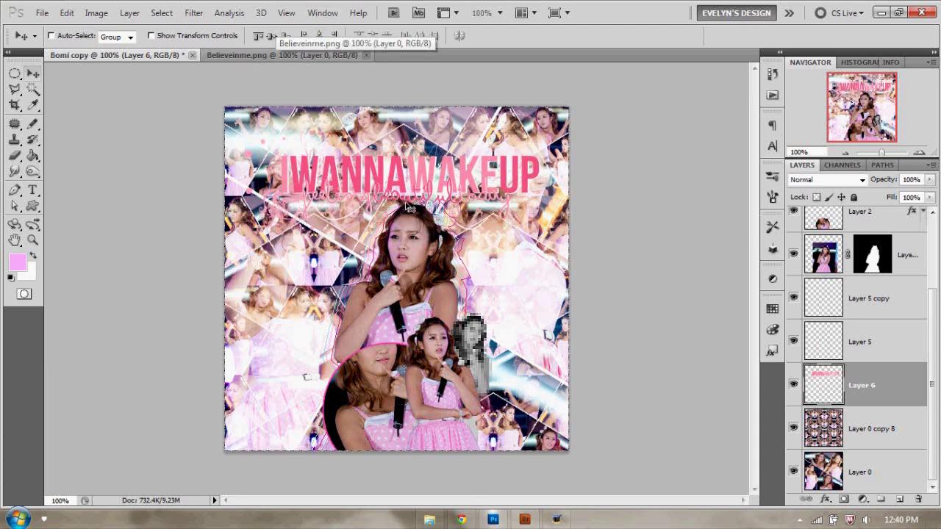
pyautogui.hotkey('ctrl', 'd')
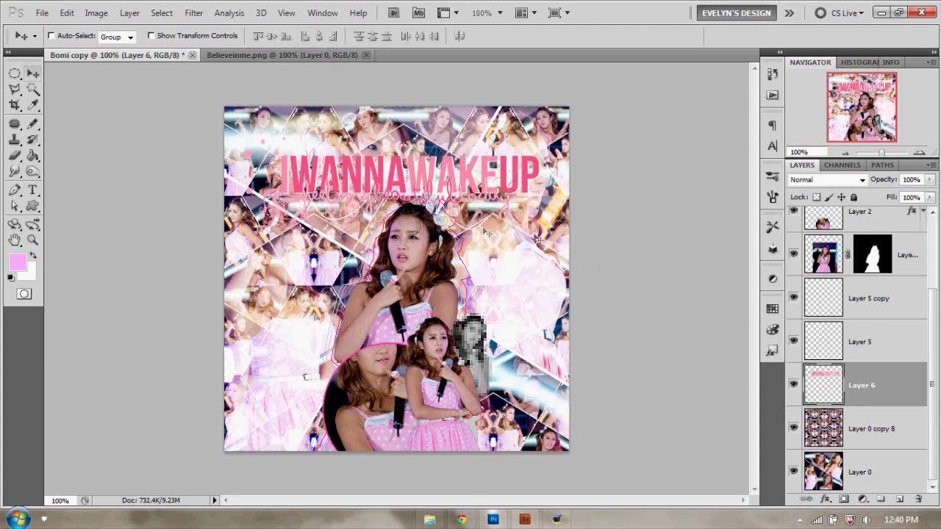
# Rotate the title artwork by -3.97 degrees with Free Transform.
pyautogui.hotkey('ctrl', 't')
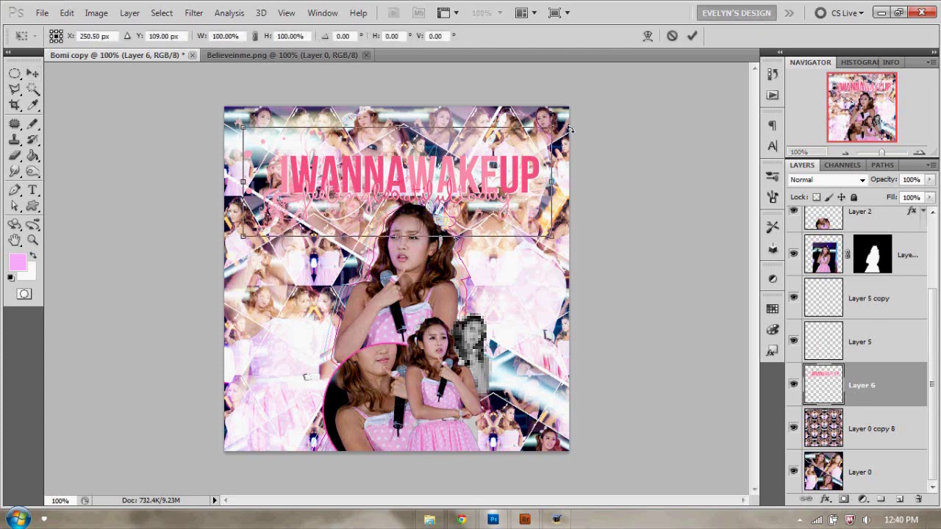
pyautogui.moveTo(572, 110); pyautogui.dragTo(563, 100)
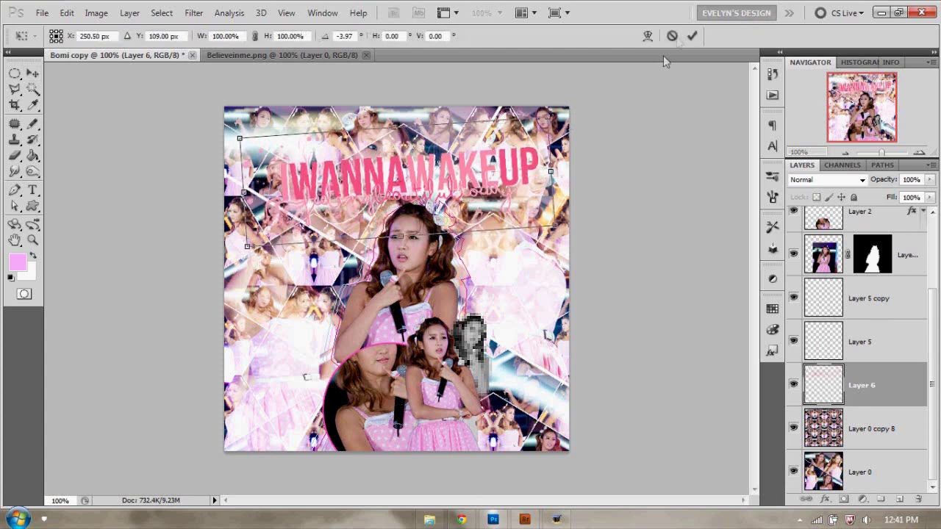
pyautogui.click(691, 36)
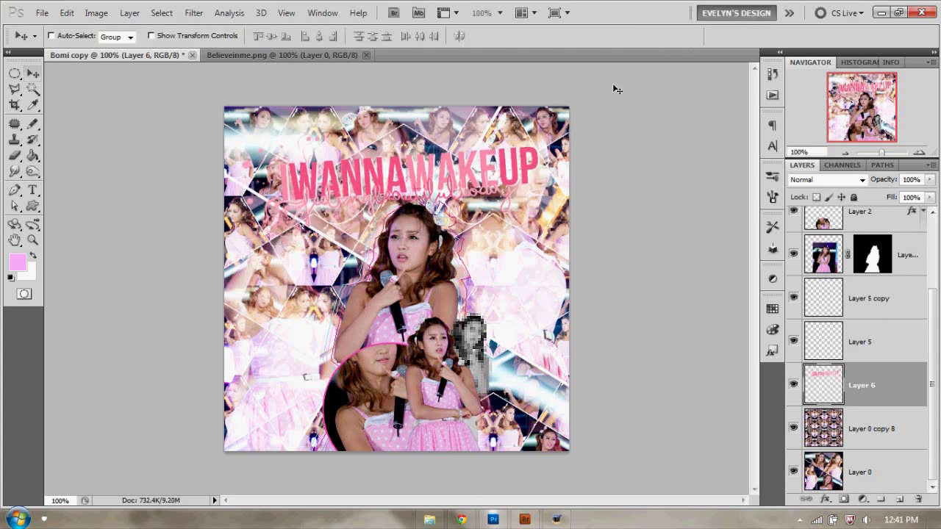
# Open 197.psd from the PSD COLORINGS folder in Bridge and copy its coloring group into the collage above Layer 1 copy.
pyautogui.scroll(3, 860, 331)
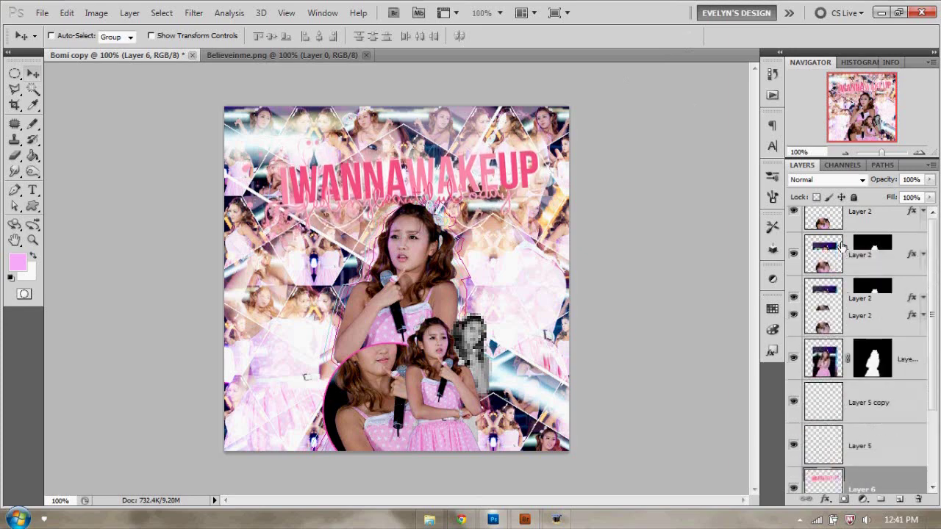
pyautogui.click(871, 228)
pyautogui.click(525, 519)
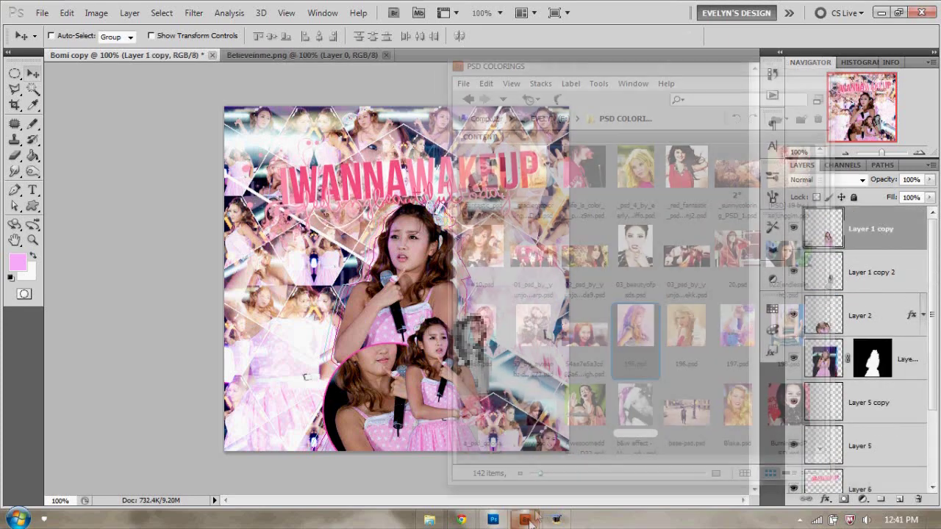
pyautogui.click(741, 326)
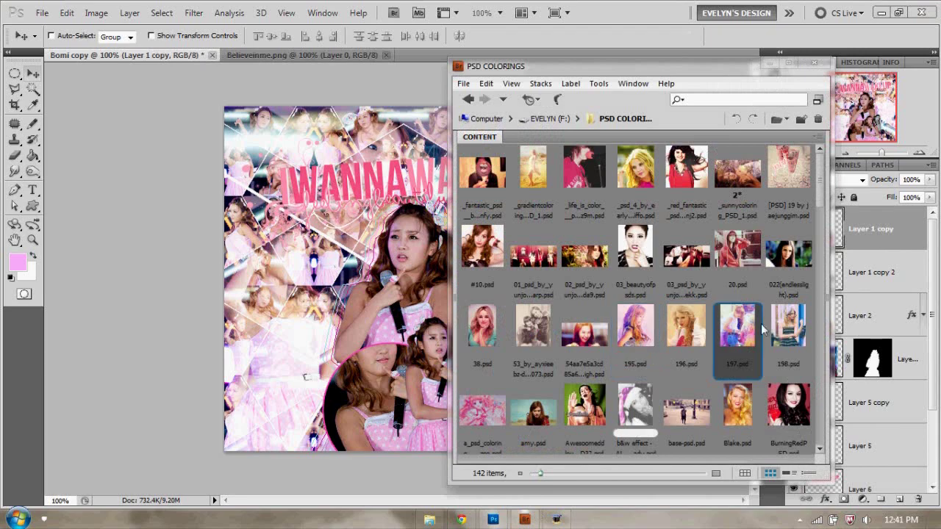
pyautogui.moveTo(741, 334); pyautogui.dragTo(416, 54)
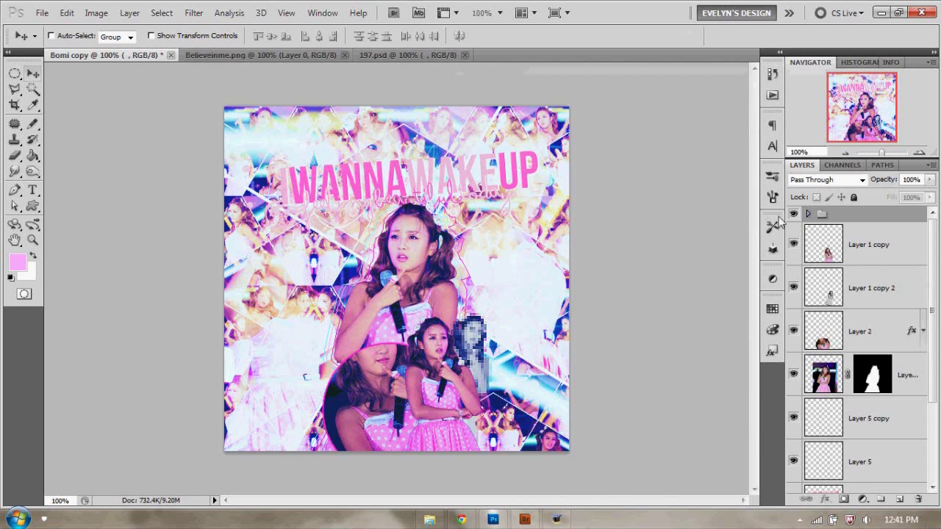
# Hide the coloring group and stamp the visible layers into a new merged layer directly above Layer 1 copy.
pyautogui.click(792, 214)
pyautogui.click(816, 243)
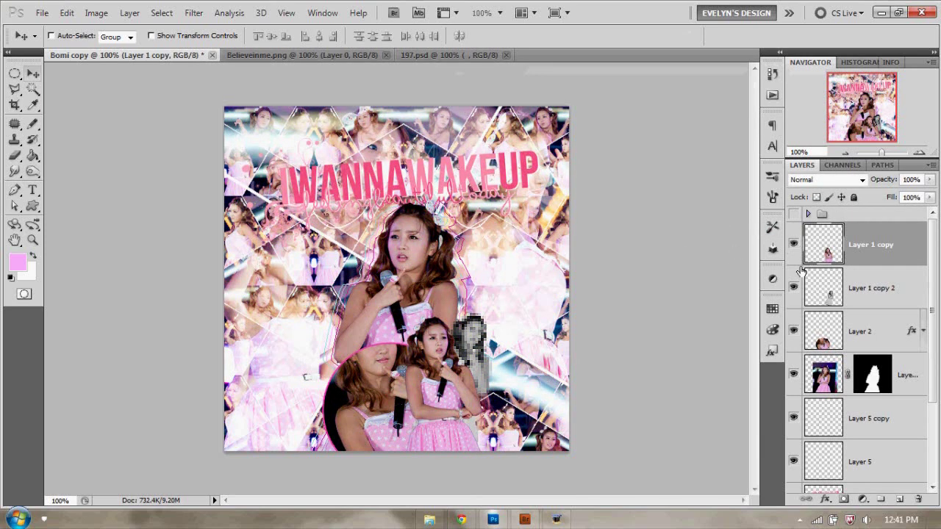
pyautogui.hotkey('ctrl', 'shift', 'alt', 'e')
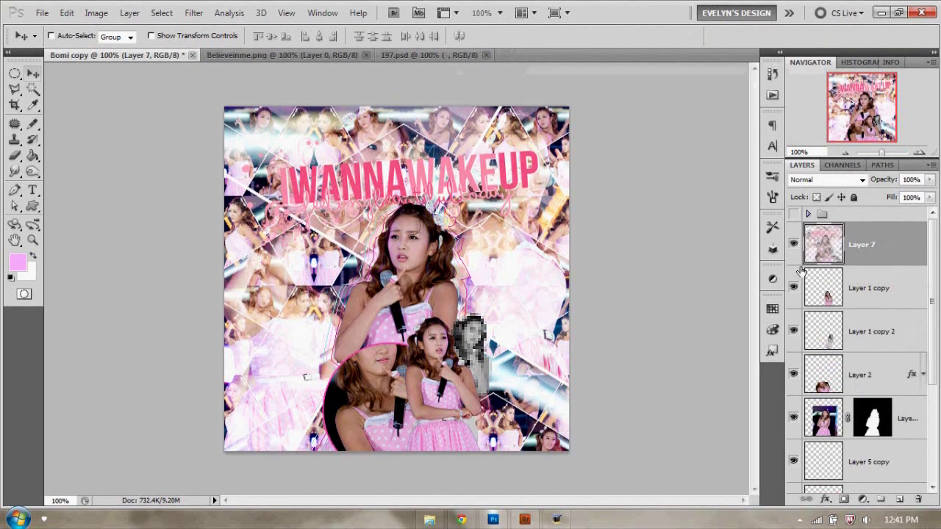
# Apply a Gaussian Blur with a 50-pixel radius to the merged layer.
pyautogui.click(194, 13)
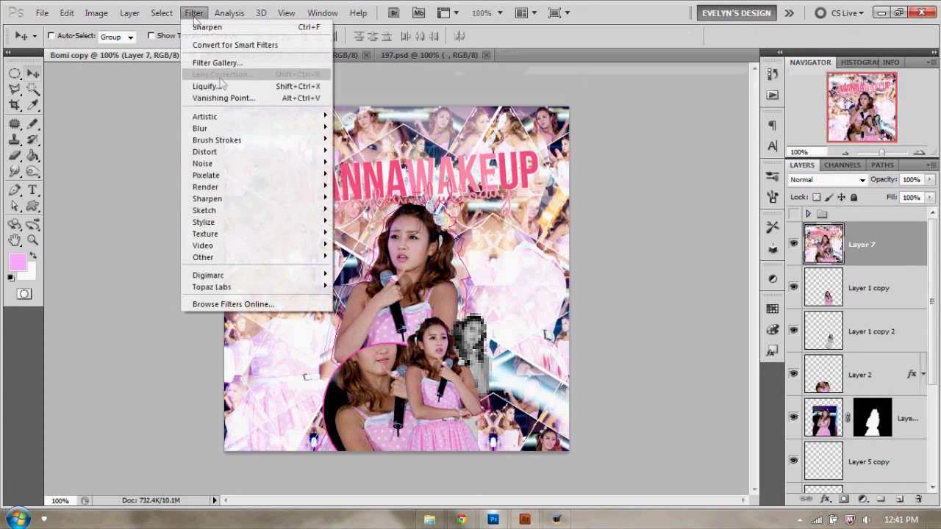
pyautogui.moveTo(203, 131)
pyautogui.click(144, 174)
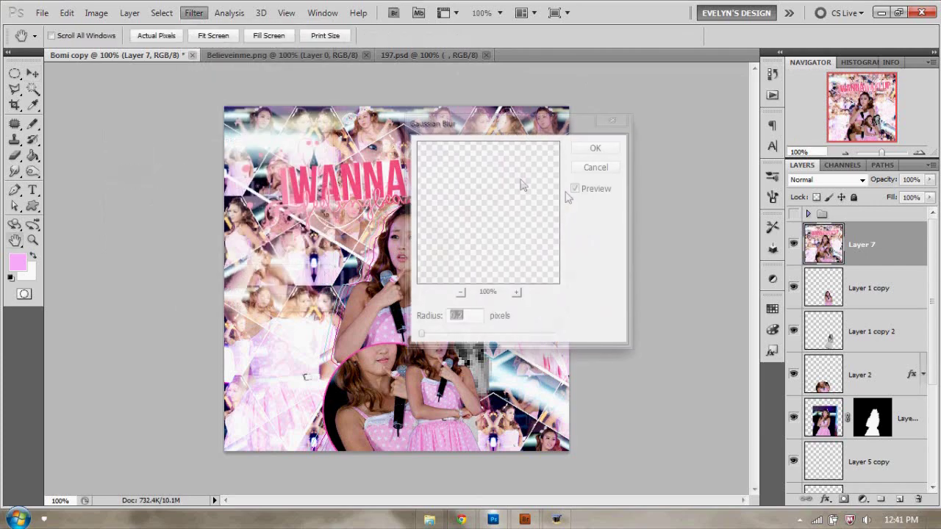
pyautogui.write('50')
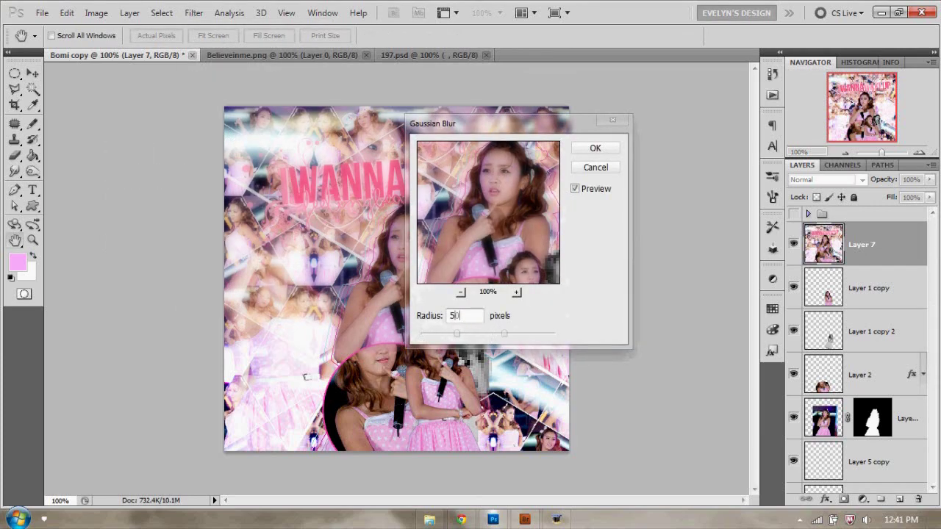
pyautogui.click(597, 147)
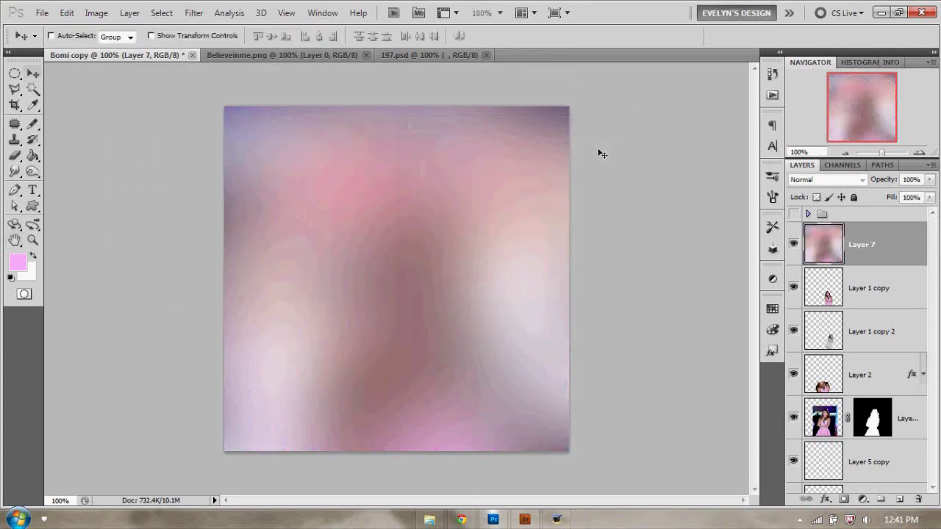
# Set the blurred layer's blend mode to Soft Light, compare the image with and without it, and show the coloring group again.
pyautogui.click(826, 179)
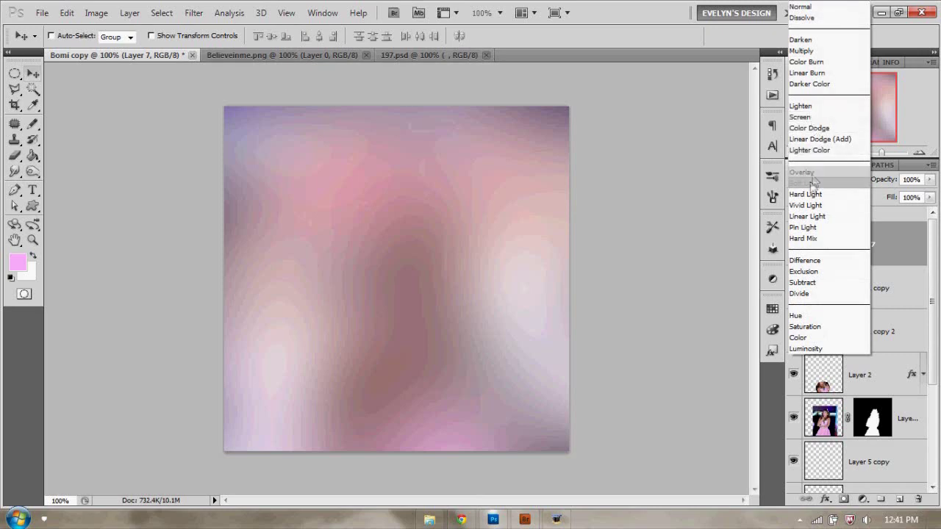
pyautogui.click(807, 183)
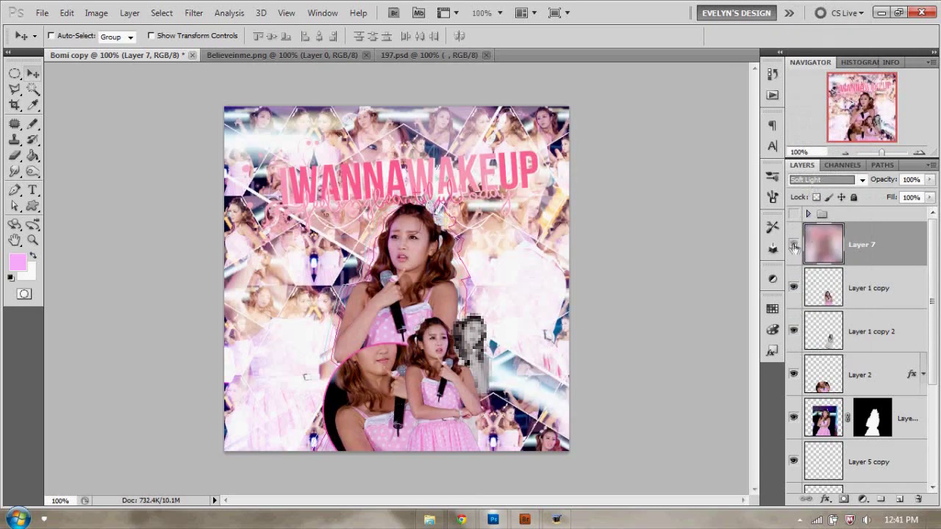
pyautogui.click(793, 244)
pyautogui.click(793, 244)
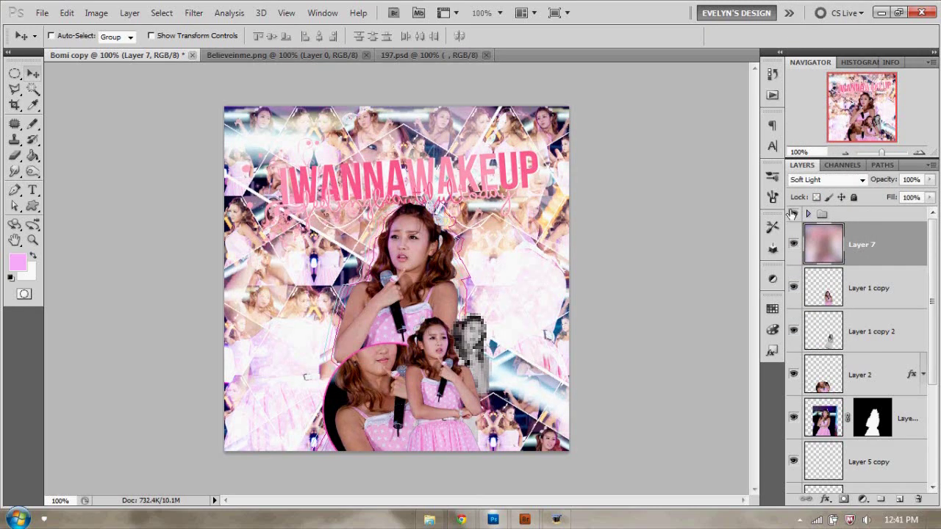
pyautogui.click(792, 213)
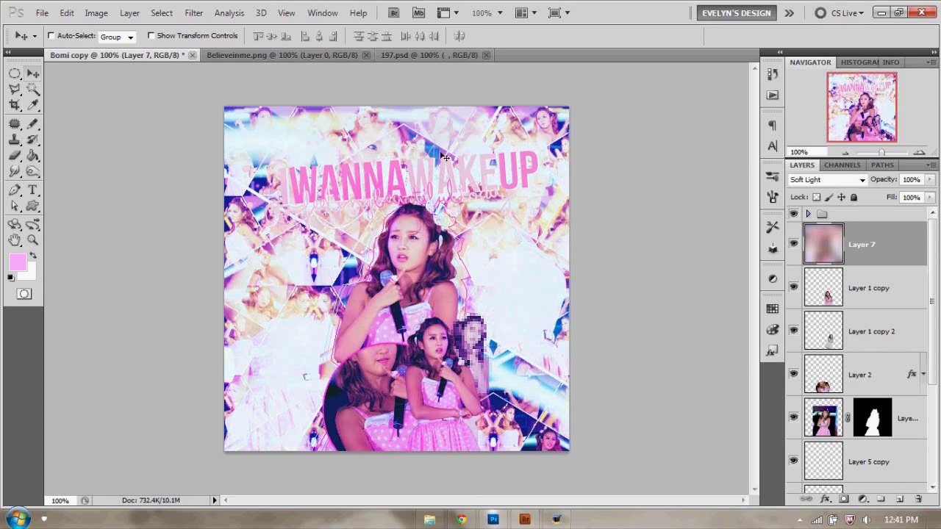
# Stamp all visible layers above the coloring group and apply Smart Sharpen with amount 229%, radius 0.3 px, removing Gaussian Blur.
pyautogui.click(857, 219)
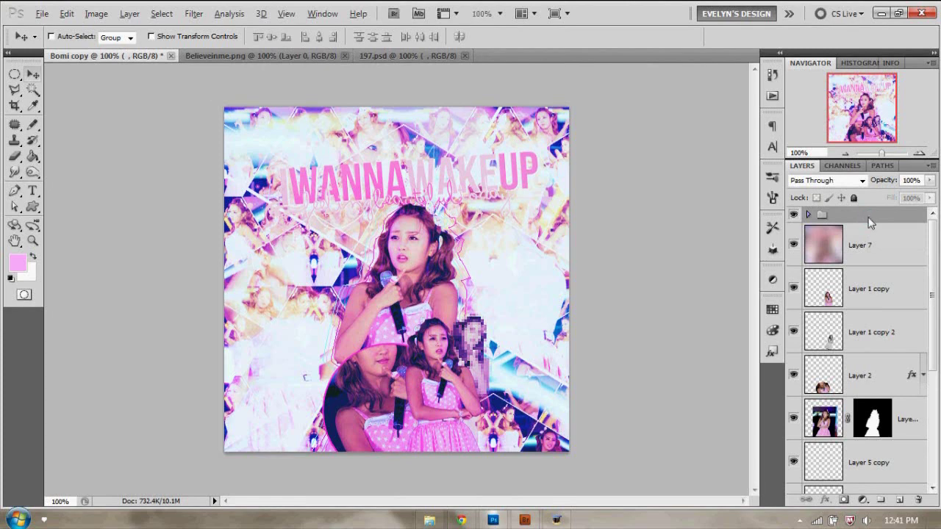
pyautogui.hotkey('ctrl', 'shift', 'alt', 'e')
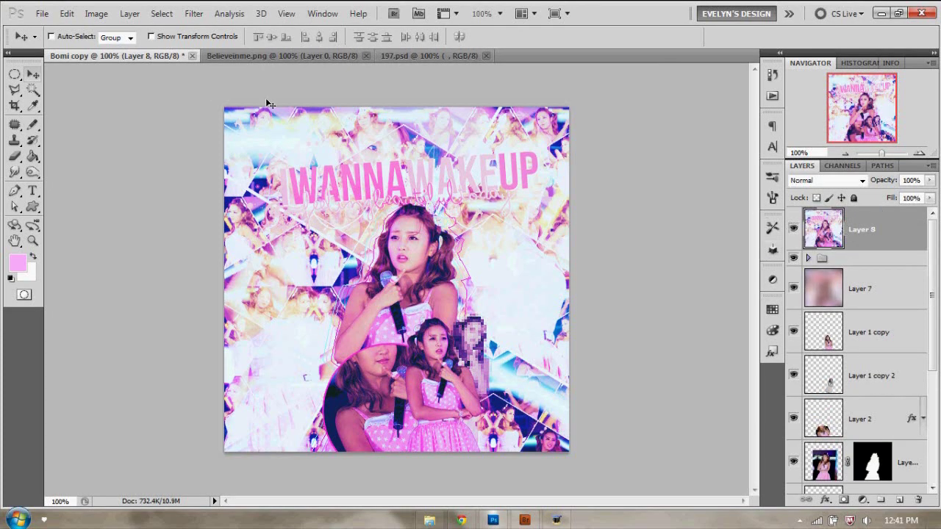
pyautogui.click(194, 14)
pyautogui.moveTo(204, 199)
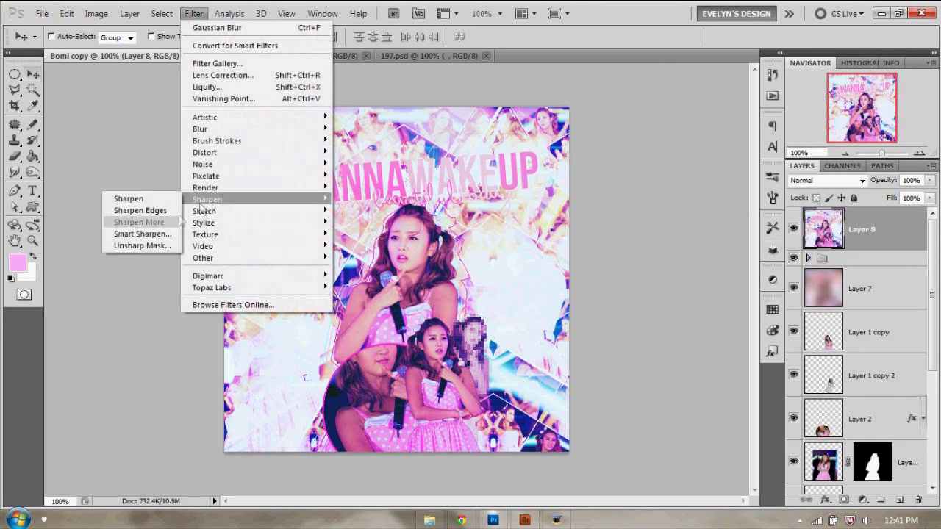
pyautogui.click(156, 233)
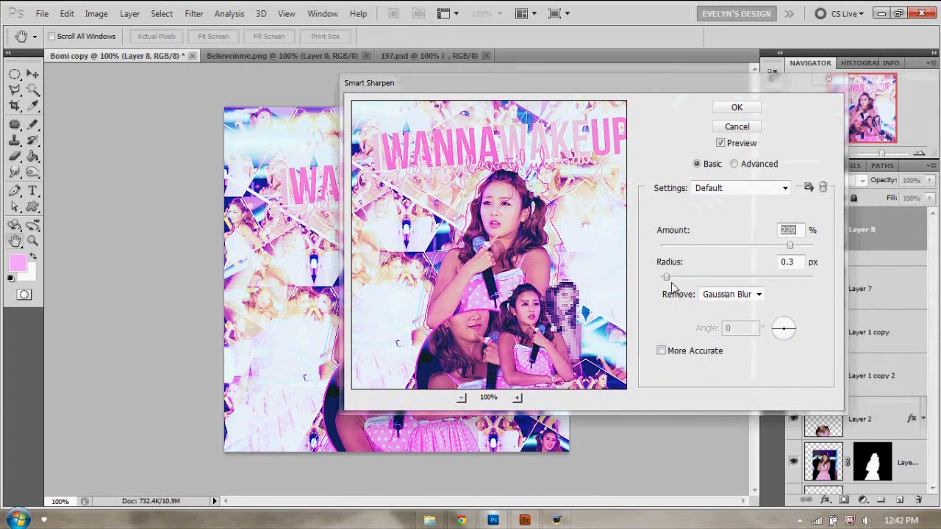
pyautogui.click(736, 110)
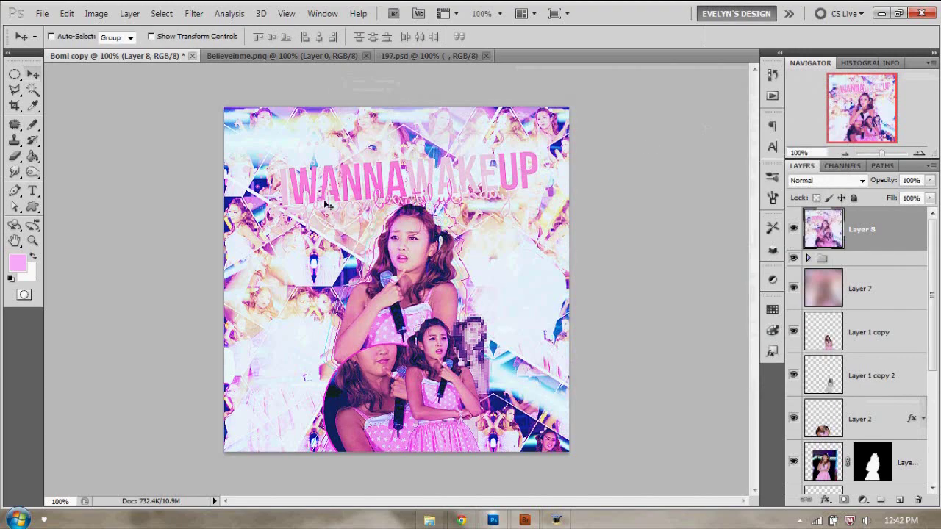